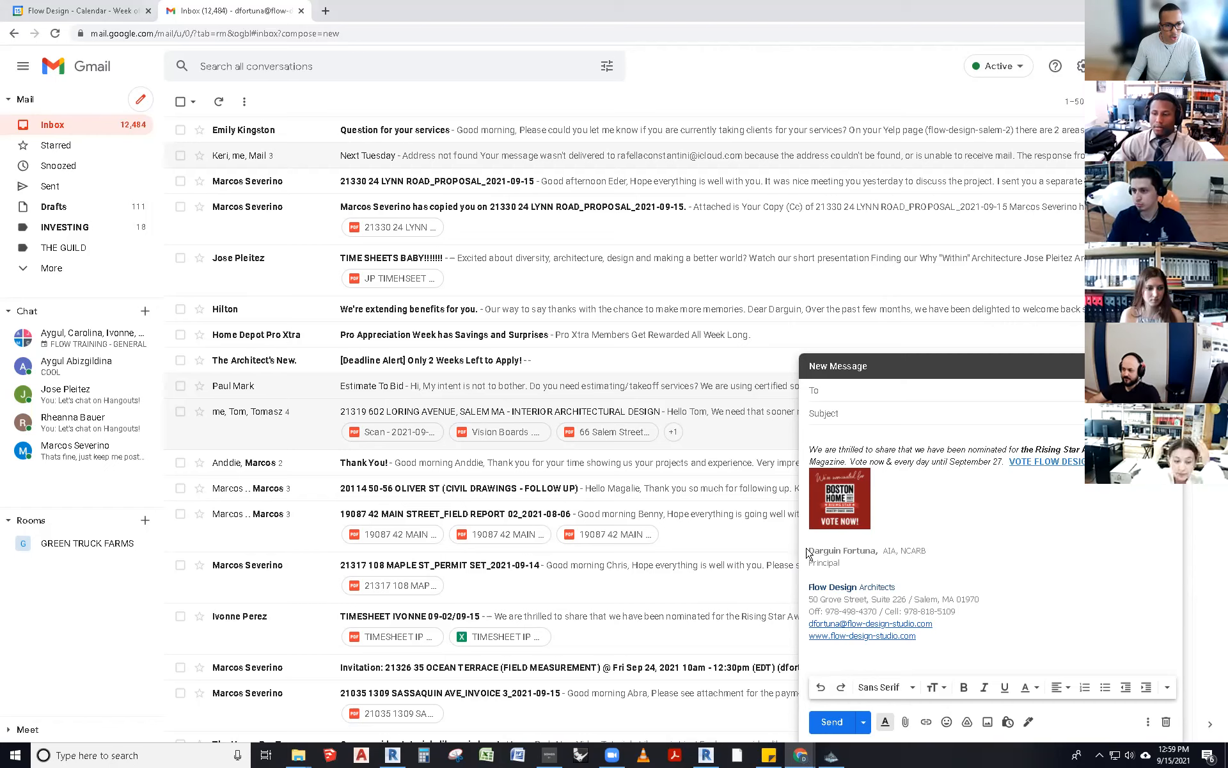
# - Open the full Gmail settings page from the quick settings panel
pyautogui.moveTo(809, 548)
pyautogui.mouseDown()
pyautogui.moveTo(896, 588)
pyautogui.moveTo(920, 638)
pyautogui.mouseUp()
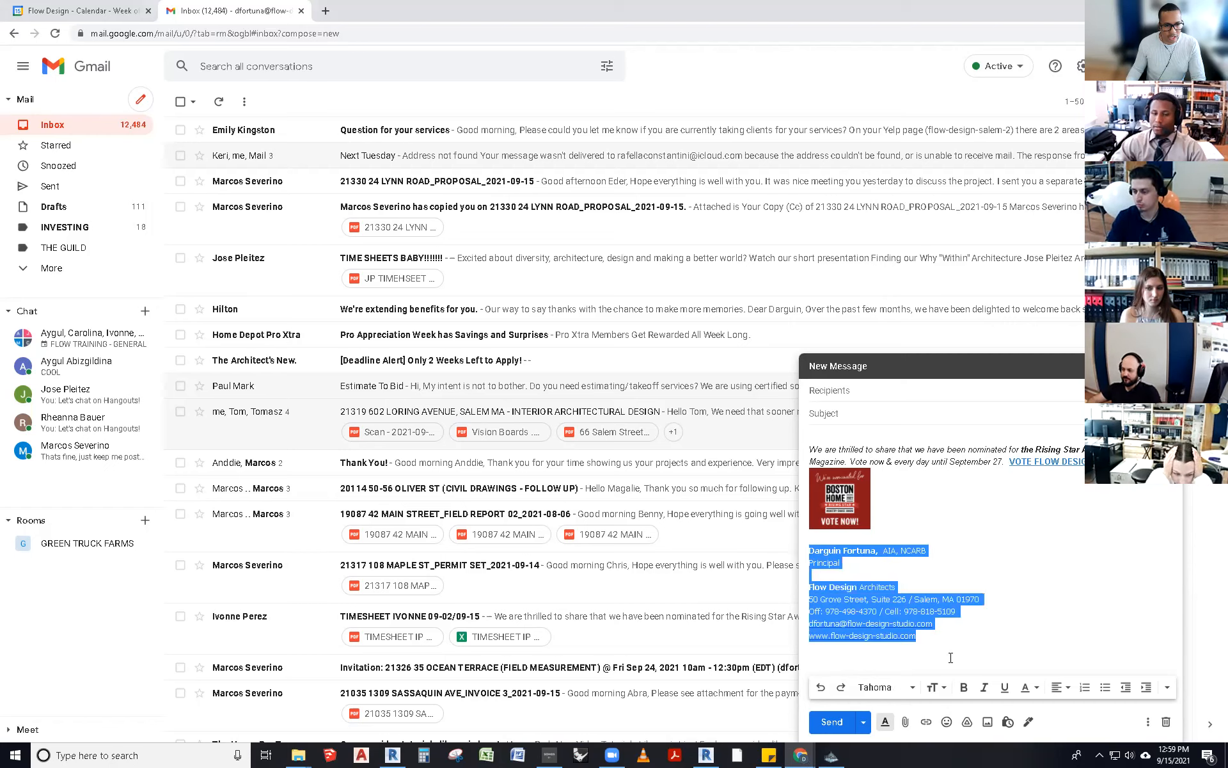
pyautogui.click(981, 643)
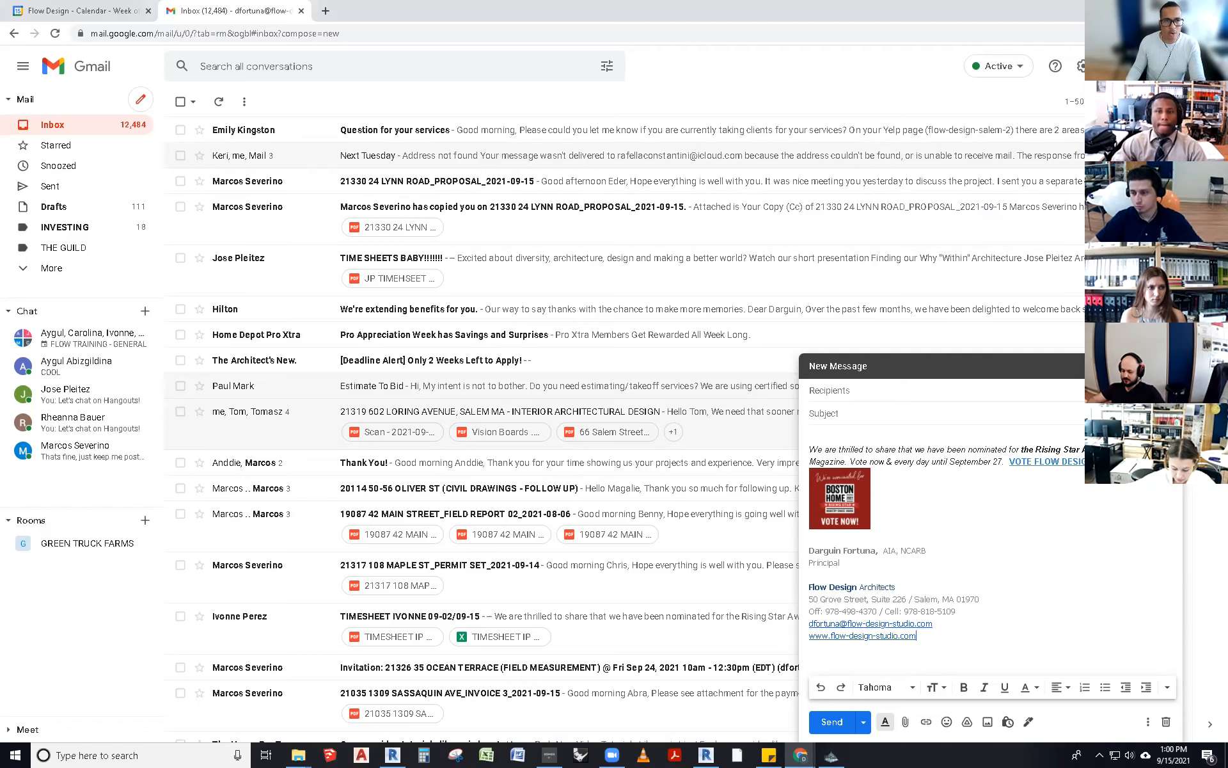
pyautogui.click(1111, 66)
pyautogui.click(1081, 66)
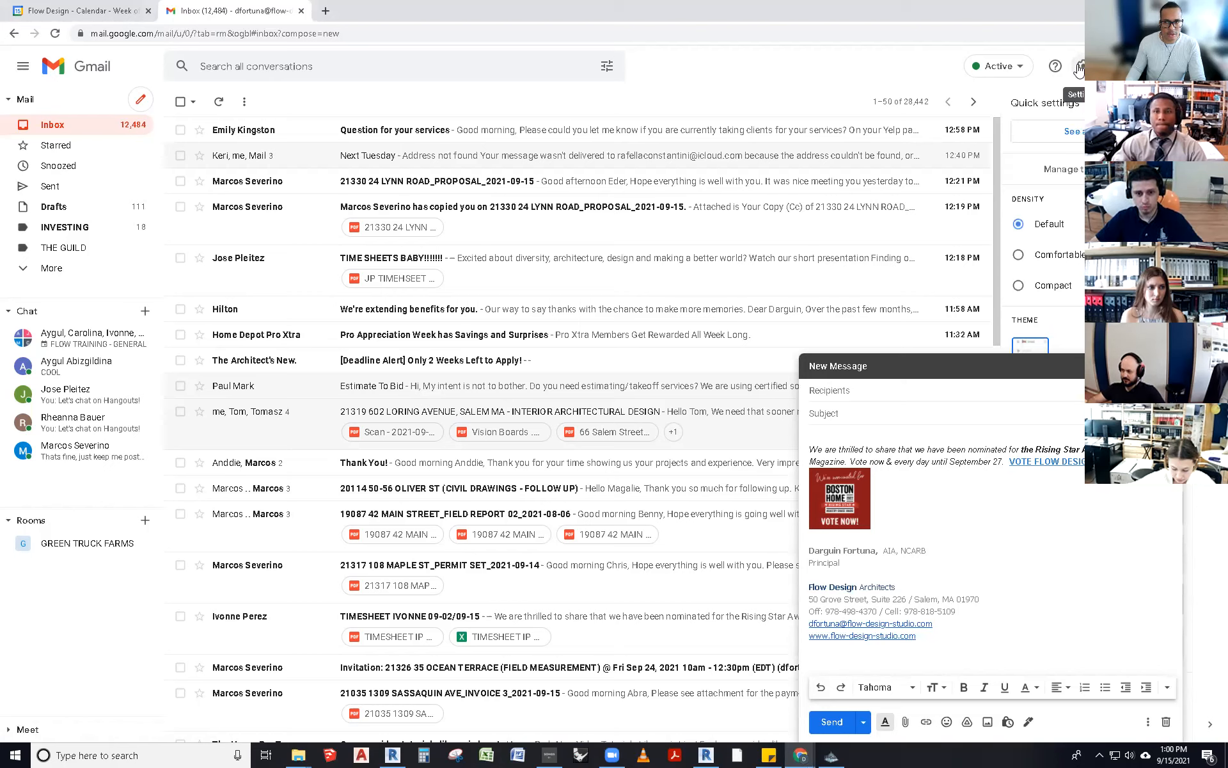
pyautogui.click(1079, 134)
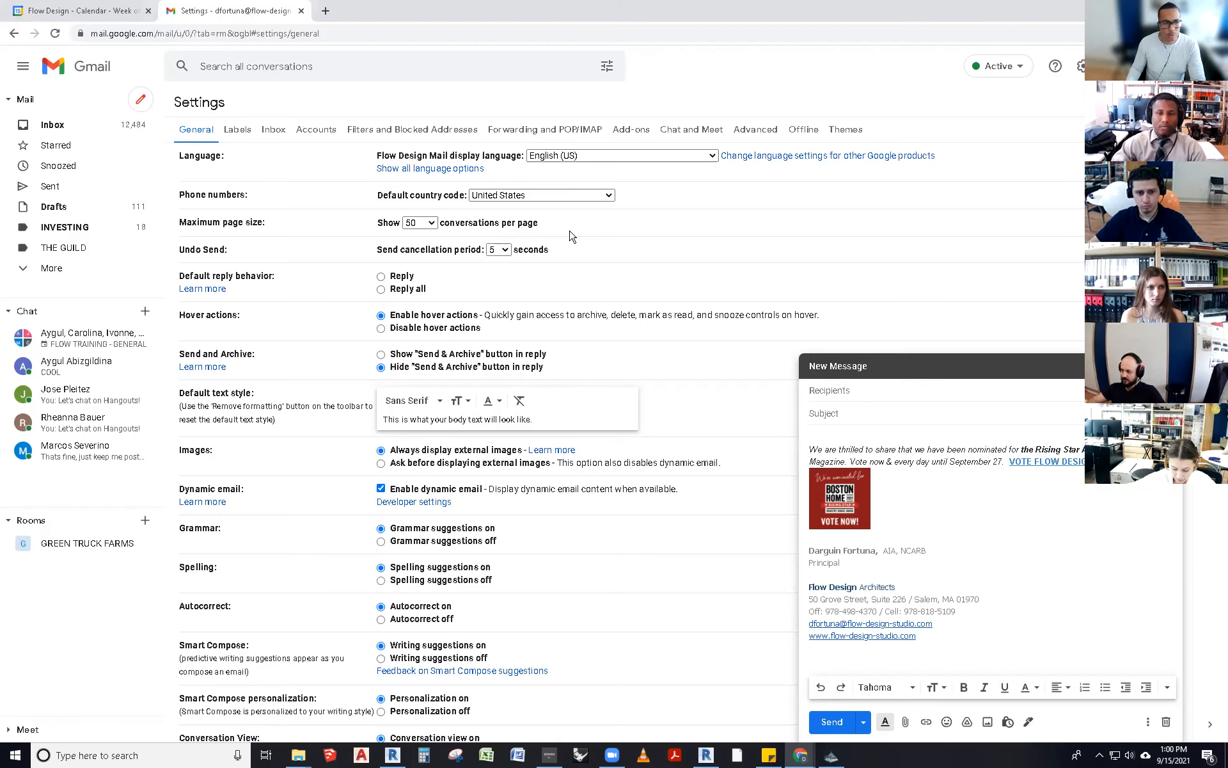
# - Scroll to the Signature section and show the RISING STAR AWARD signature's content
pyautogui.scroll(-8, 572, 236)
pyautogui.scroll(-6, 572, 236)
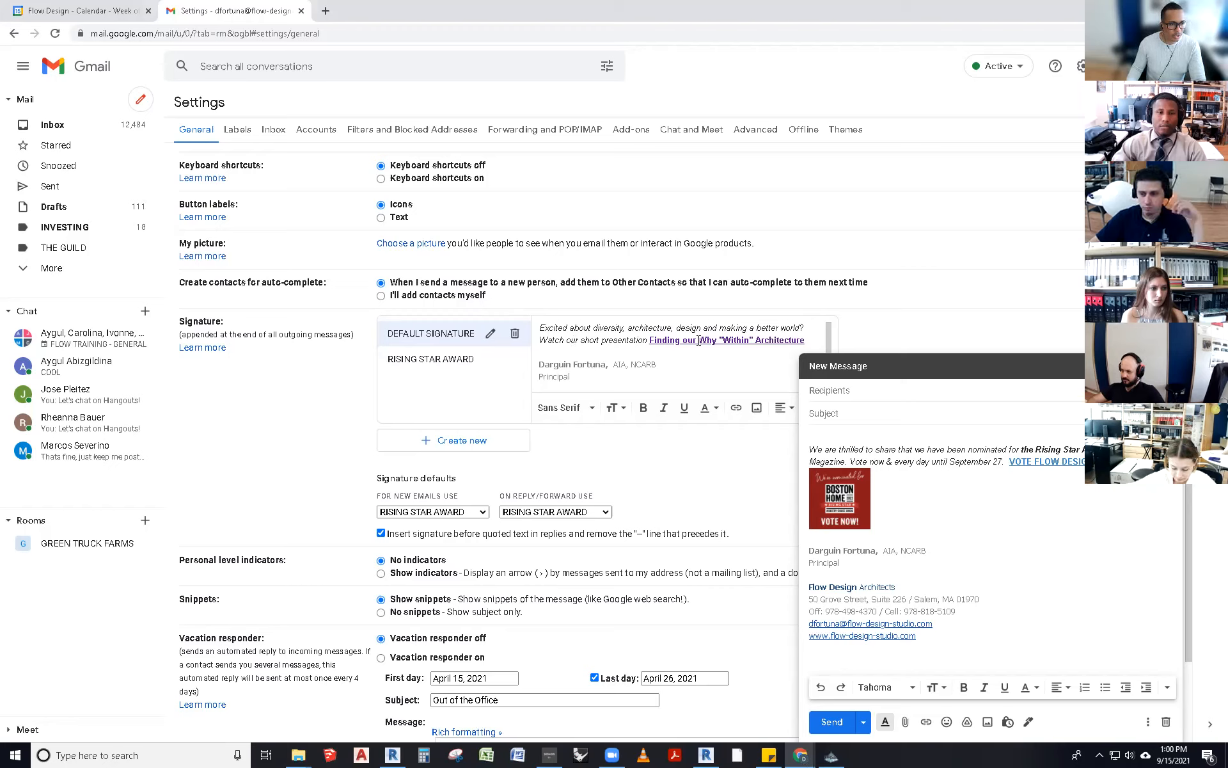
pyautogui.click(481, 368)
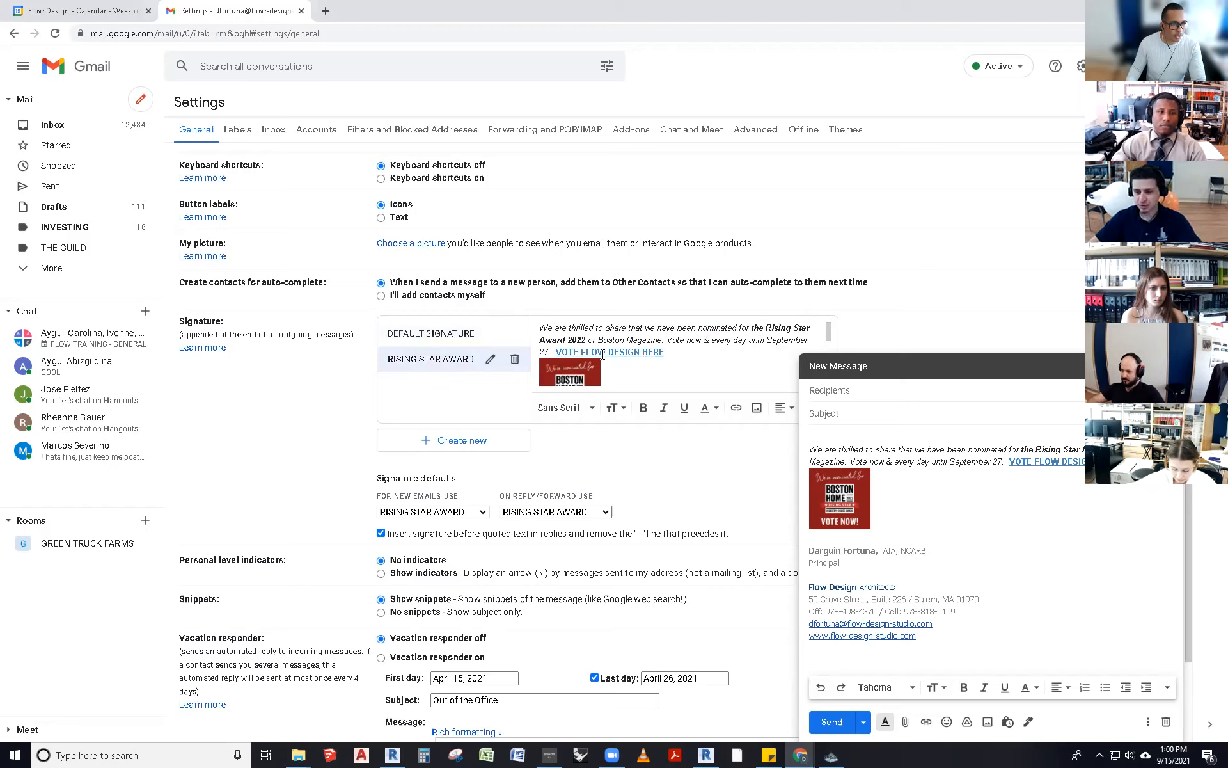
pyautogui.scroll(-1, 490, 403)
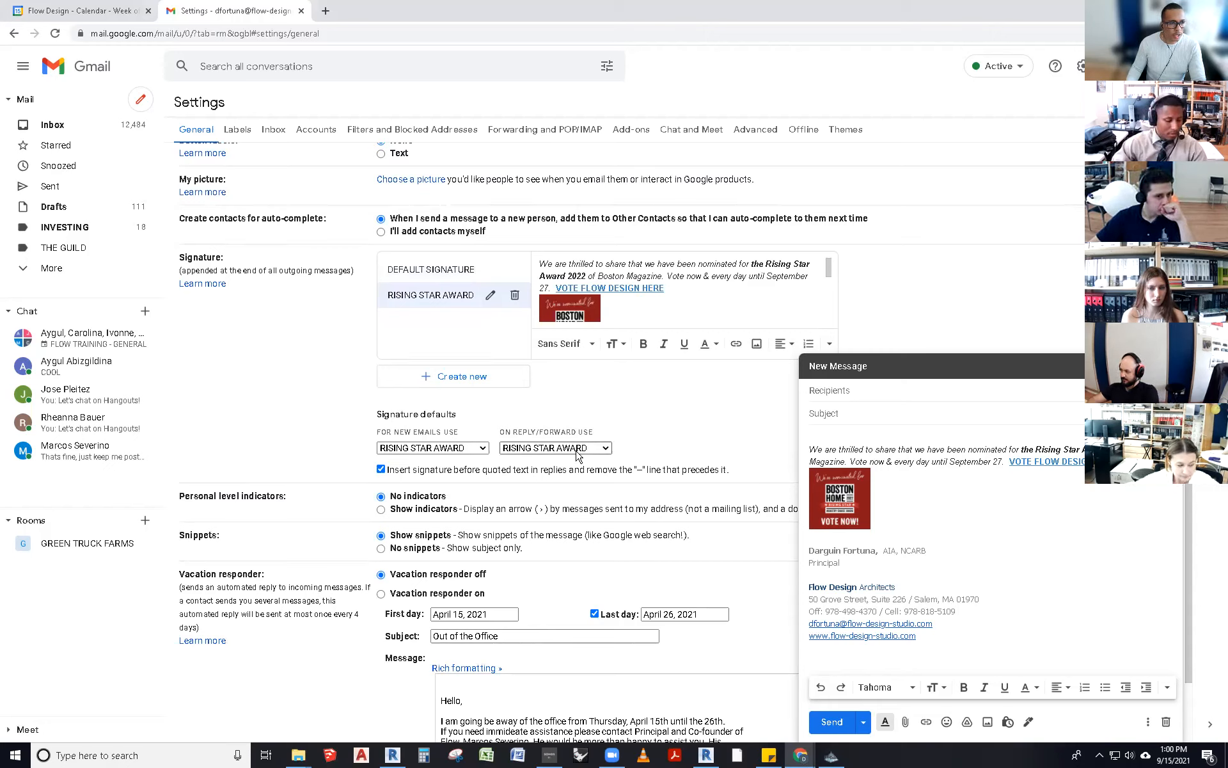
# - Create a new signature named AWARD WINNING
pyautogui.click(448, 381)
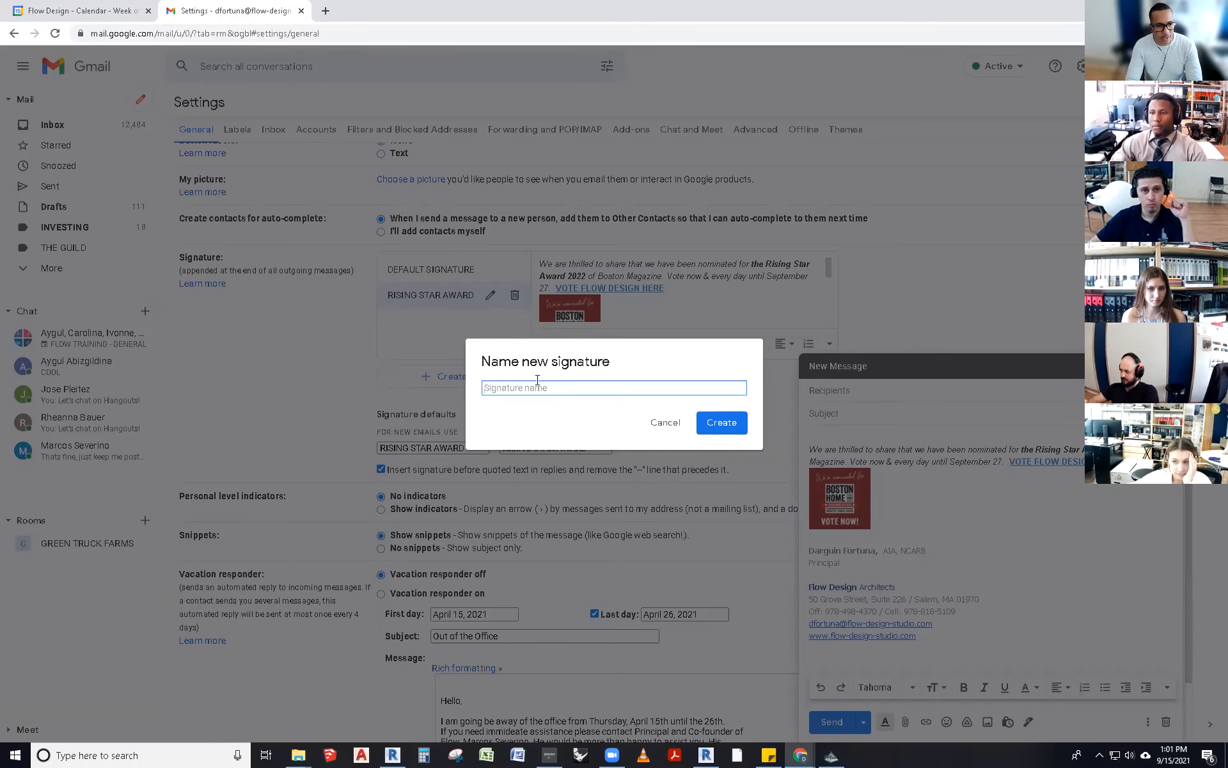
pyautogui.write('AWARD WINNIN')
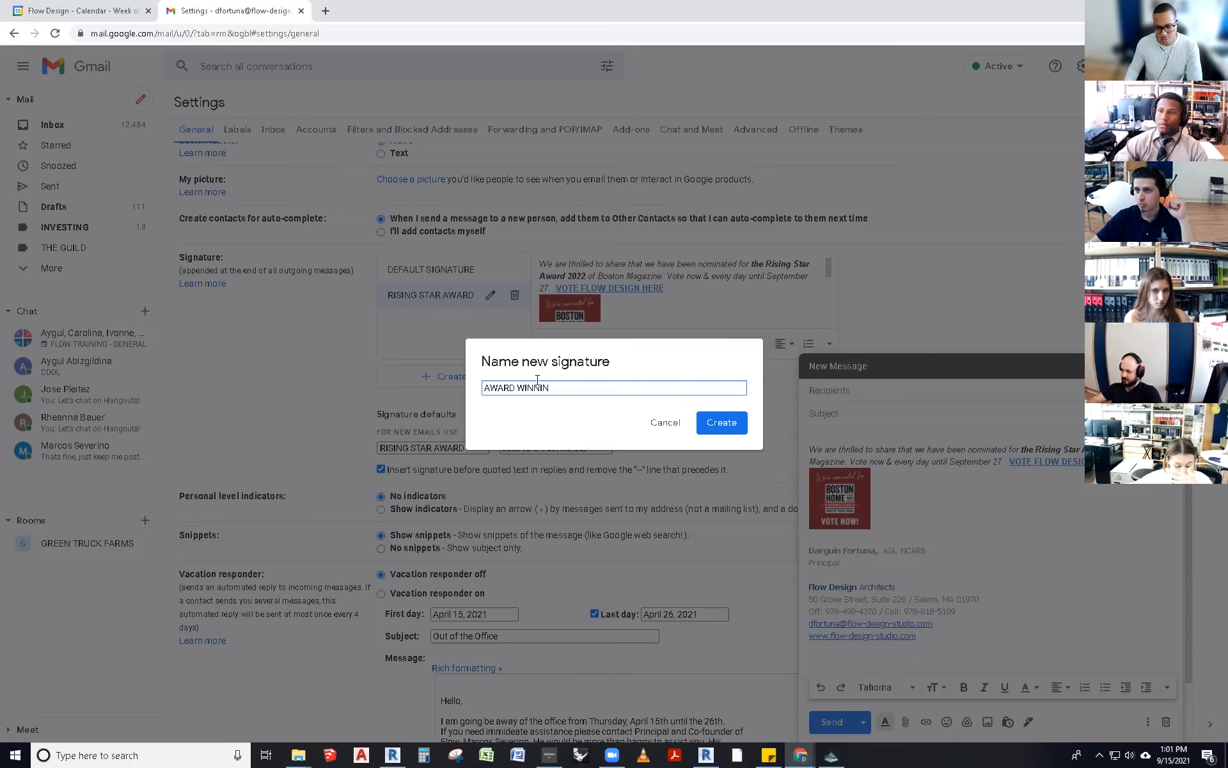
pyautogui.click(715, 424)
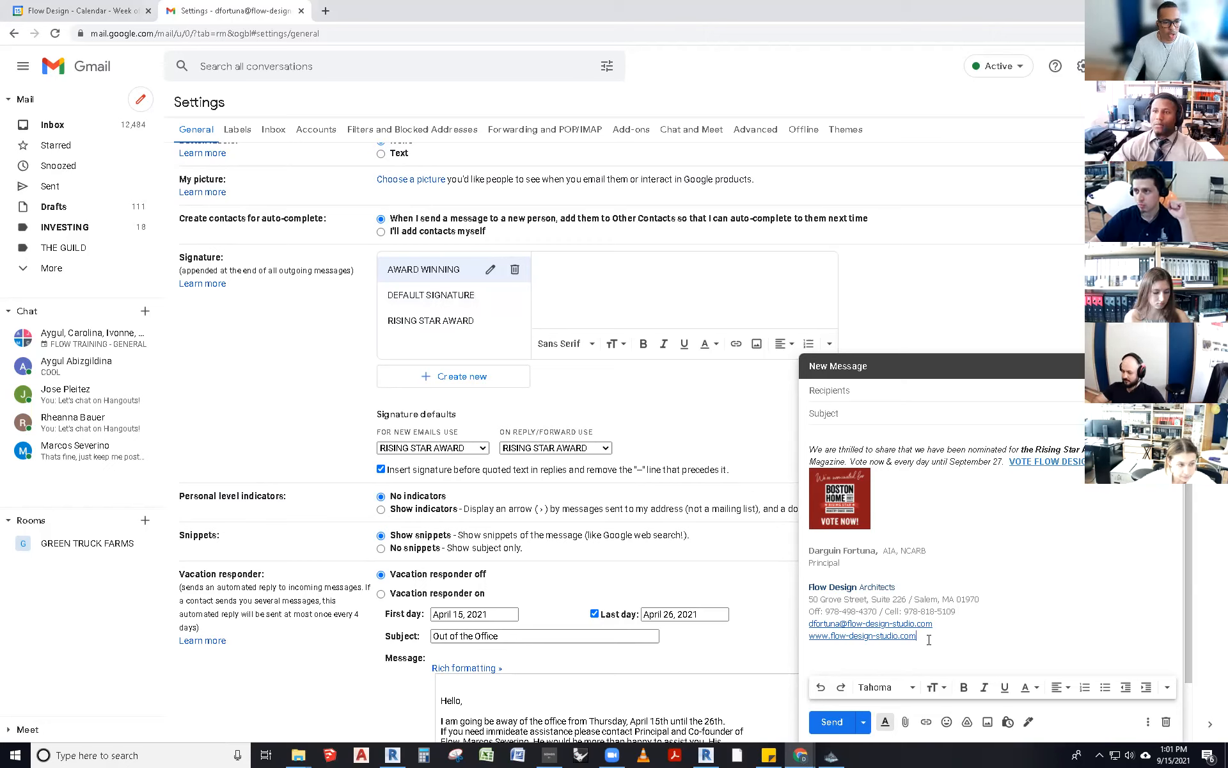
# - Copy the draft's signature block into the AWARD WINNING editor and minimize the draft
pyautogui.hotkey('shift', 'Up')
pyautogui.hotkey('shift', 'Up')
pyautogui.hotkey('shift', 'Up')
pyautogui.hotkey('shift', 'Up')
pyautogui.hotkey('shift', 'Up')
pyautogui.hotkey('shift', 'Up')
pyautogui.hotkey('shift', 'Up')
pyautogui.hotkey('shift', 'Up')
pyautogui.hotkey('shift', 'Up')
pyautogui.hotkey('shift', 'Up')
pyautogui.hotkey('shift', 'Up')
pyautogui.hotkey('shift', 'Up')
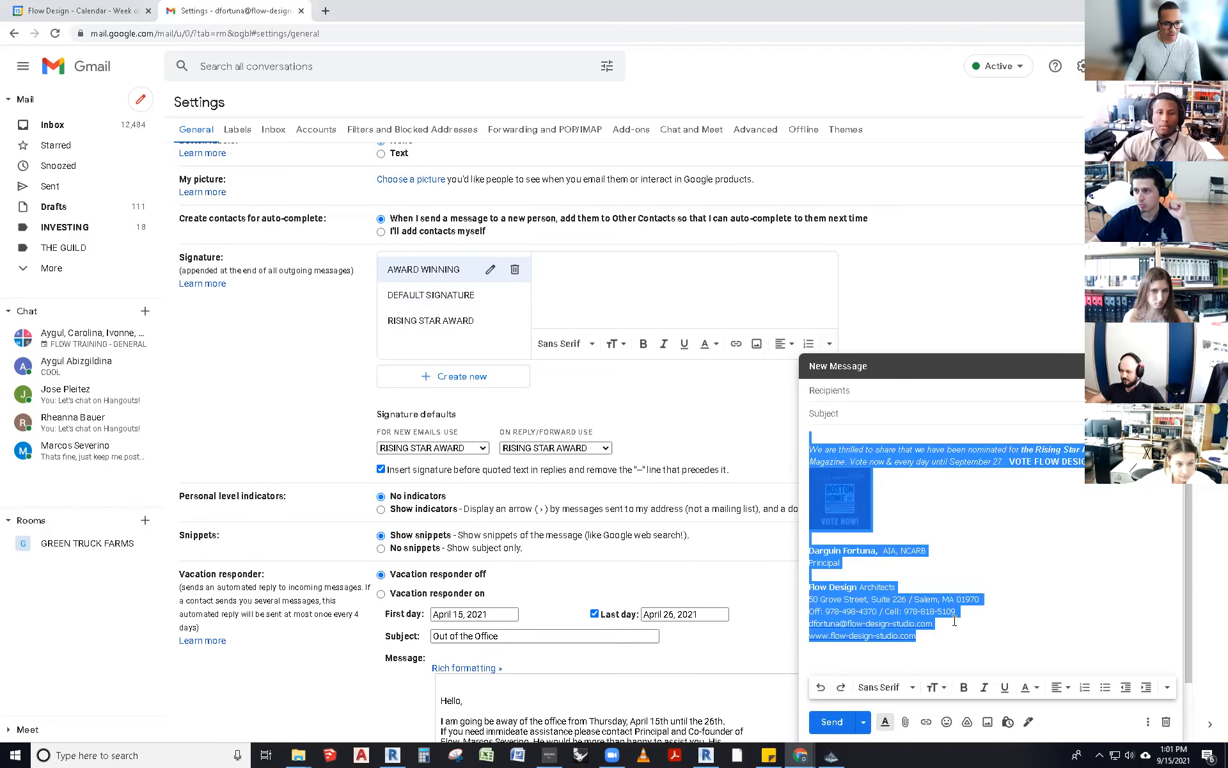
pyautogui.click(936, 647)
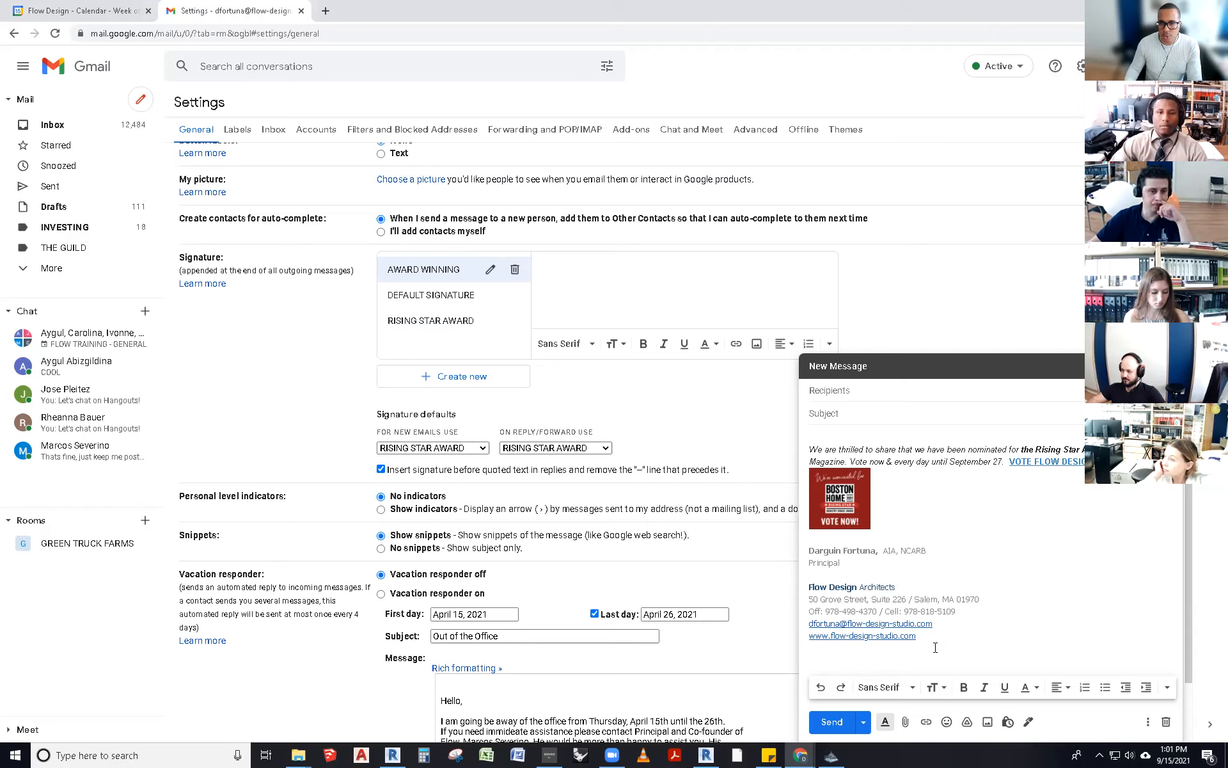
pyautogui.moveTo(923, 634)
pyautogui.mouseDown()
pyautogui.moveTo(873, 577)
pyautogui.moveTo(814, 451)
pyautogui.mouseUp()
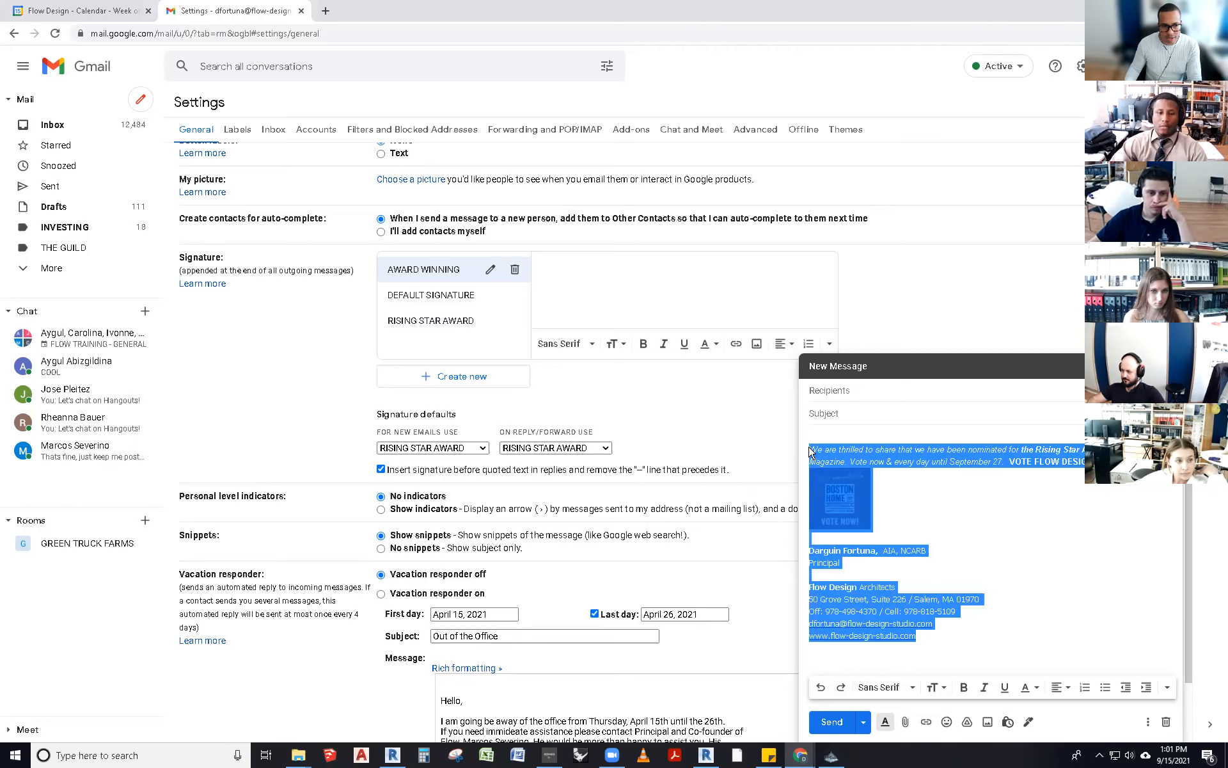
pyautogui.click(965, 618)
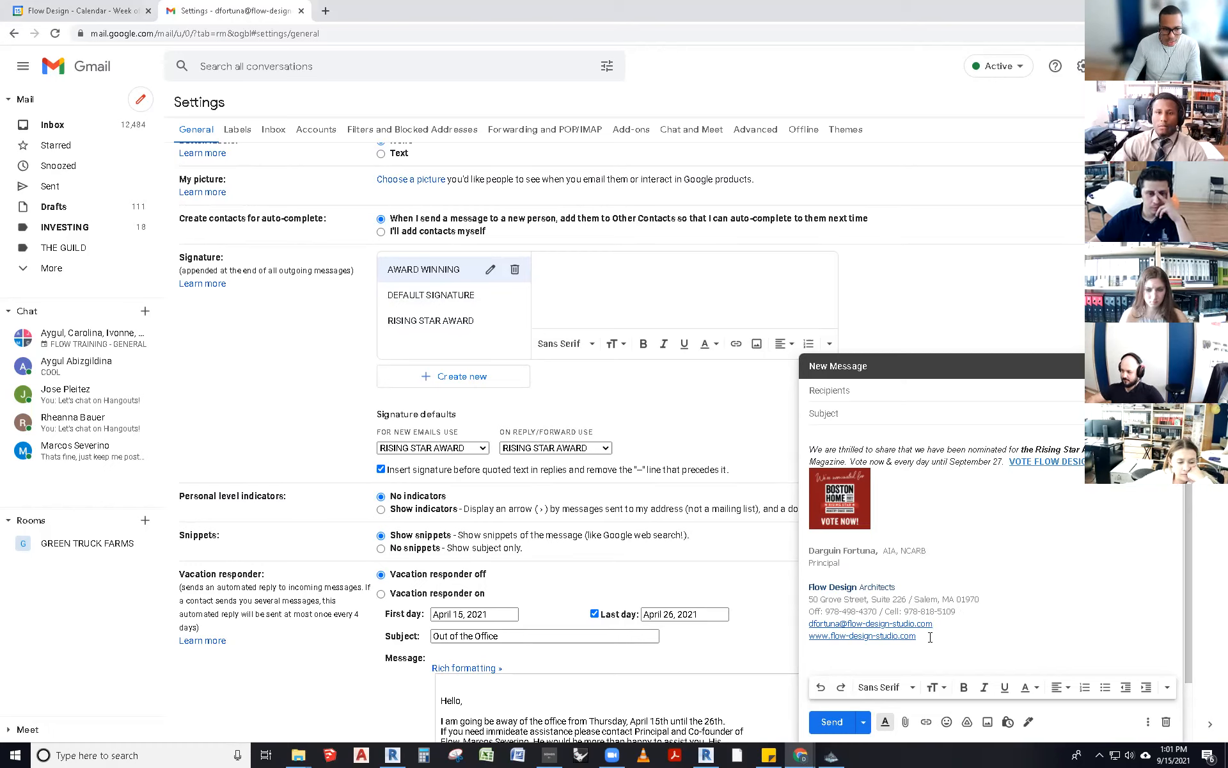
pyautogui.moveTo(930, 638); pyautogui.dragTo(815, 441)
pyautogui.hotkey('ctrl', 'c')
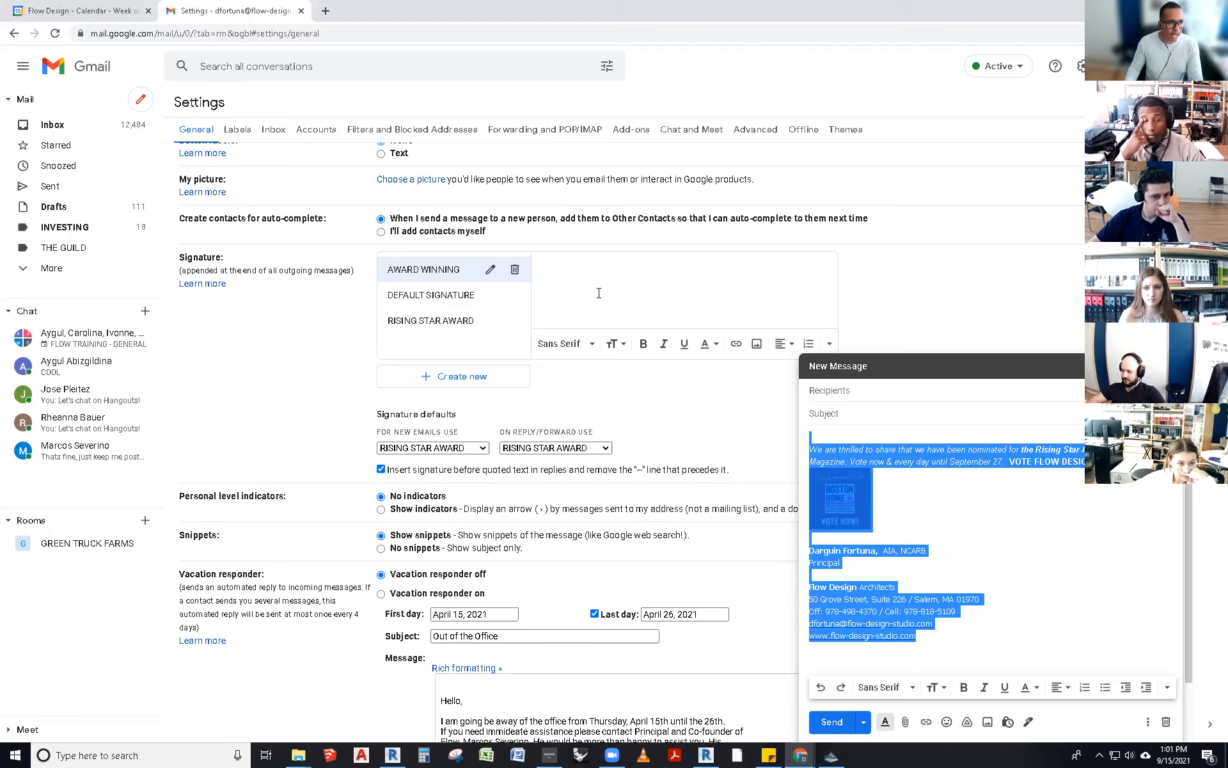
pyautogui.click(588, 263)
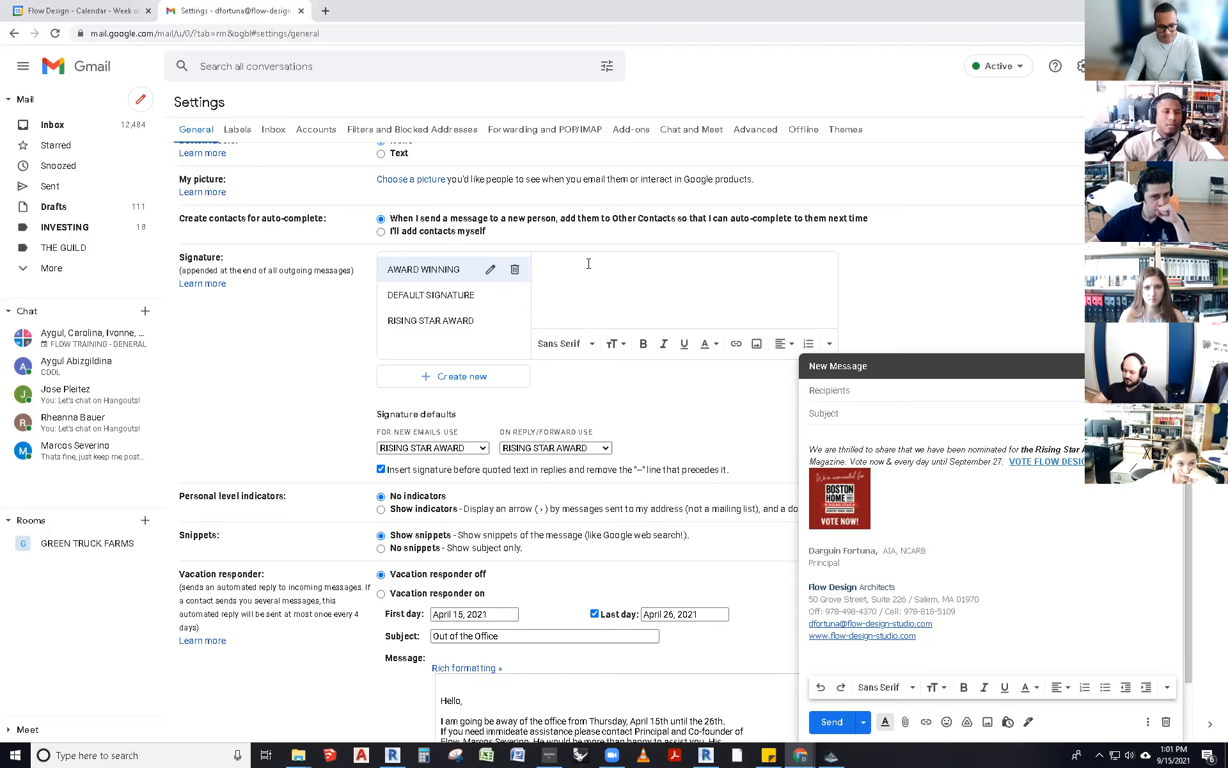
pyautogui.hotkey('ctrl', 'v')
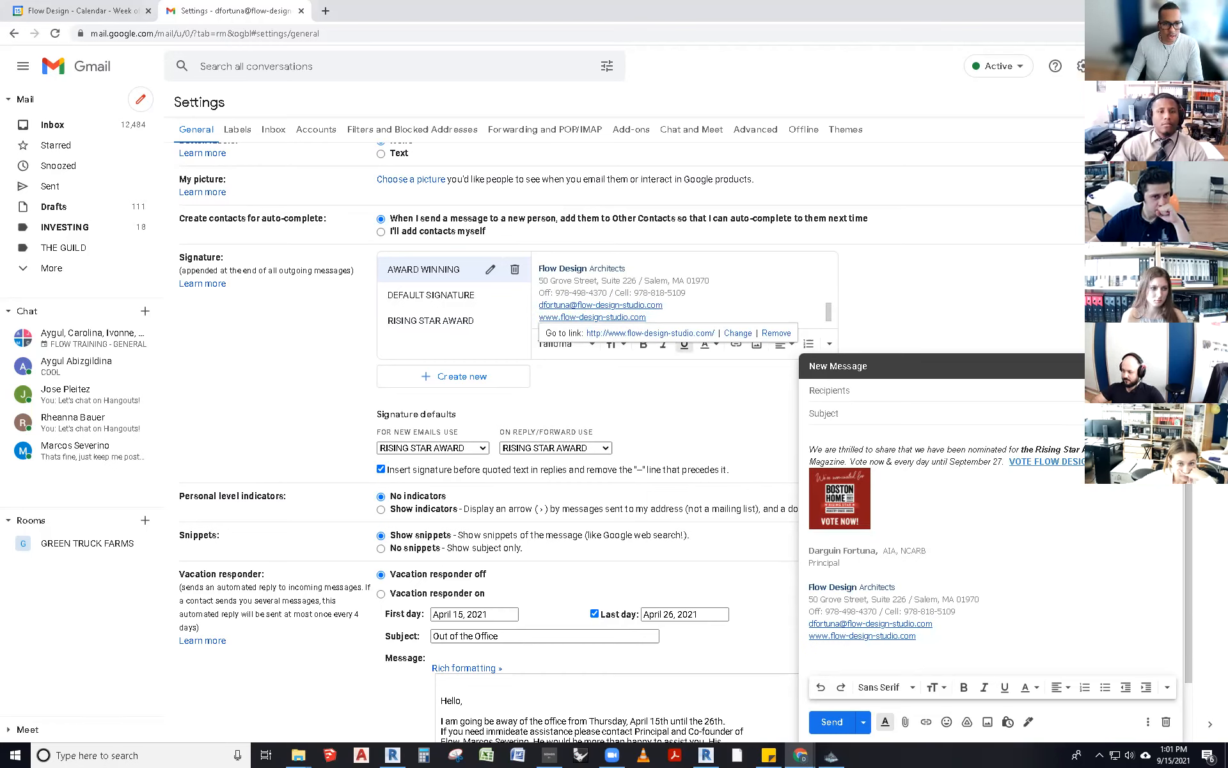
pyautogui.click(843, 366)
pyautogui.scroll(2, 672, 283)
pyautogui.scroll(1, 672, 282)
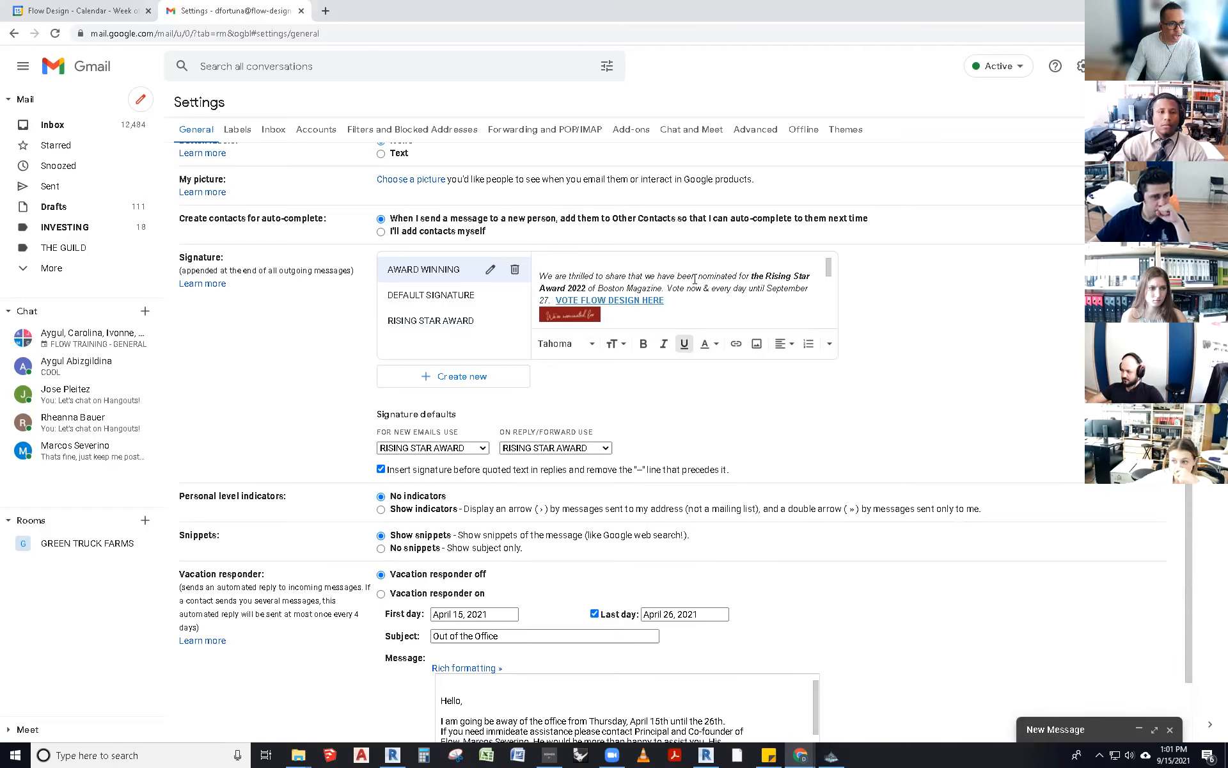
# - Change 'been nominated for' to 'have WON the' in the signature text
pyautogui.moveTo(738, 275)
pyautogui.mouseDown()
pyautogui.moveTo(615, 276)
pyautogui.moveTo(660, 276)
pyautogui.mouseUp()
pyautogui.write('HAV')
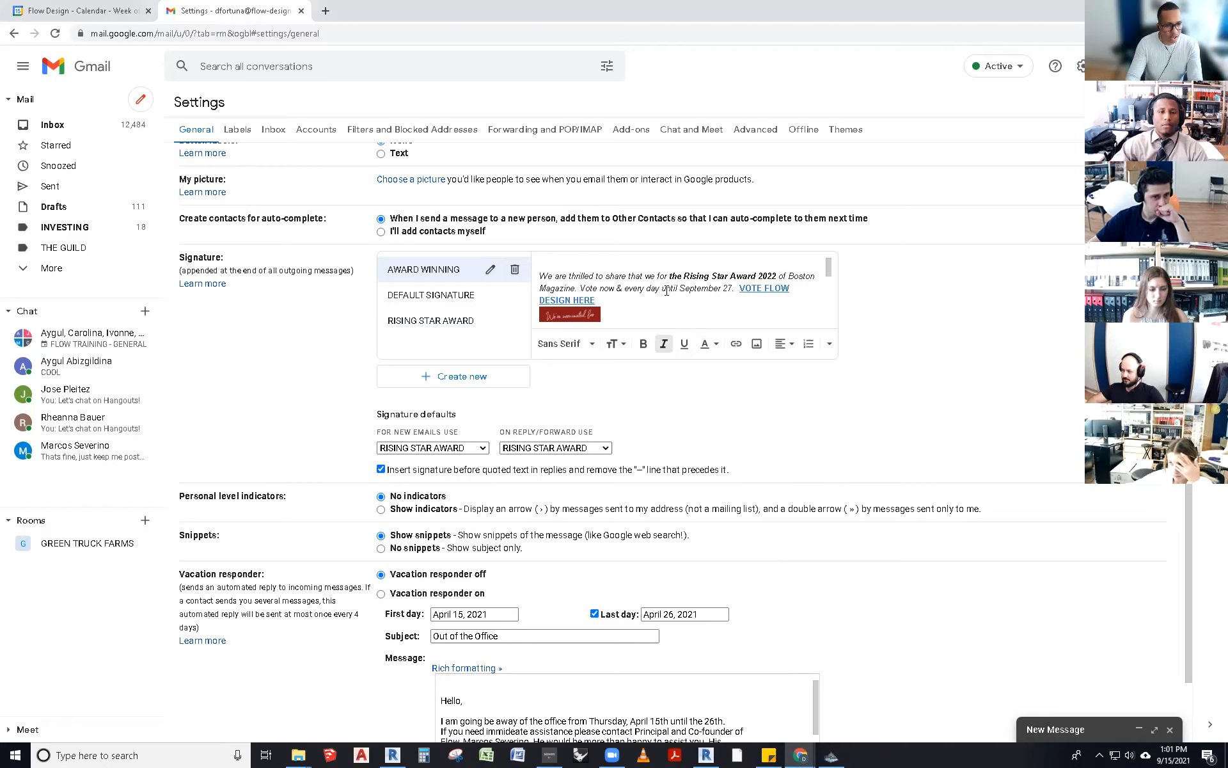
pyautogui.press('BackSpace')
pyautogui.press('BackSpace')
pyautogui.press('BackSpace')
pyautogui.write('have WON')
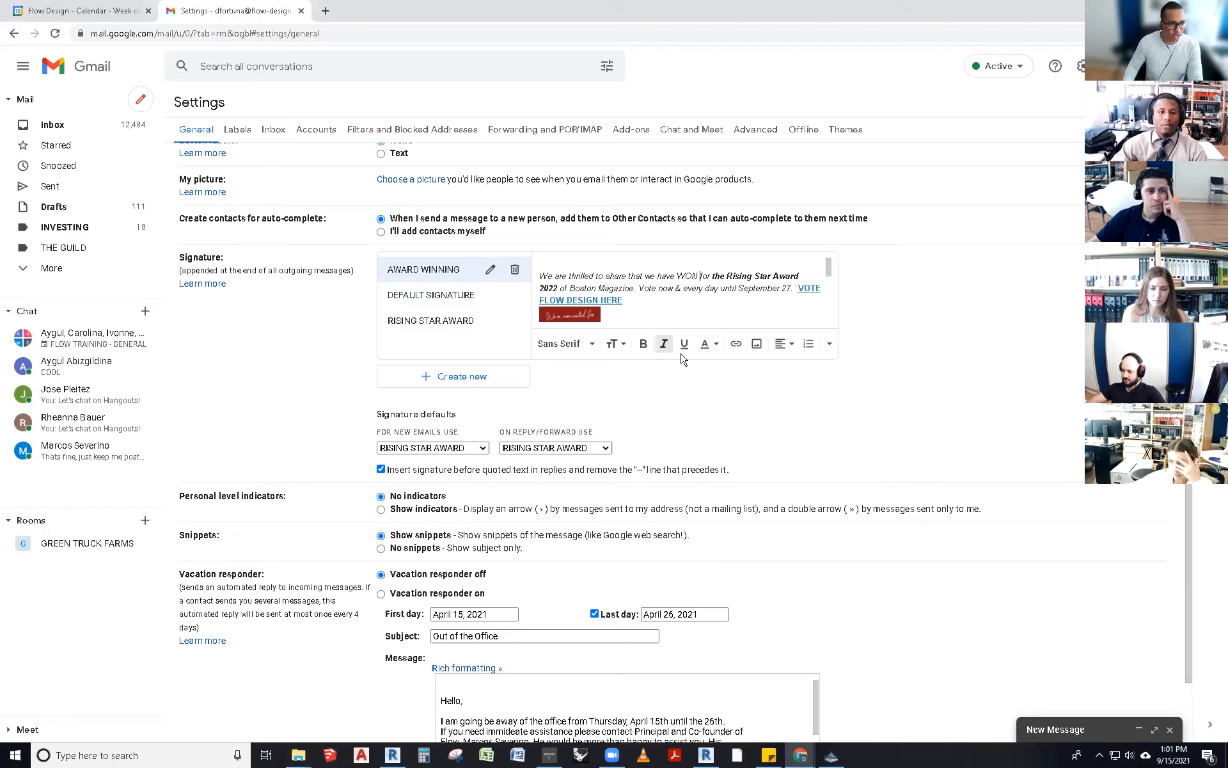
pyautogui.doubleClick(706, 275)
pyautogui.write('the')
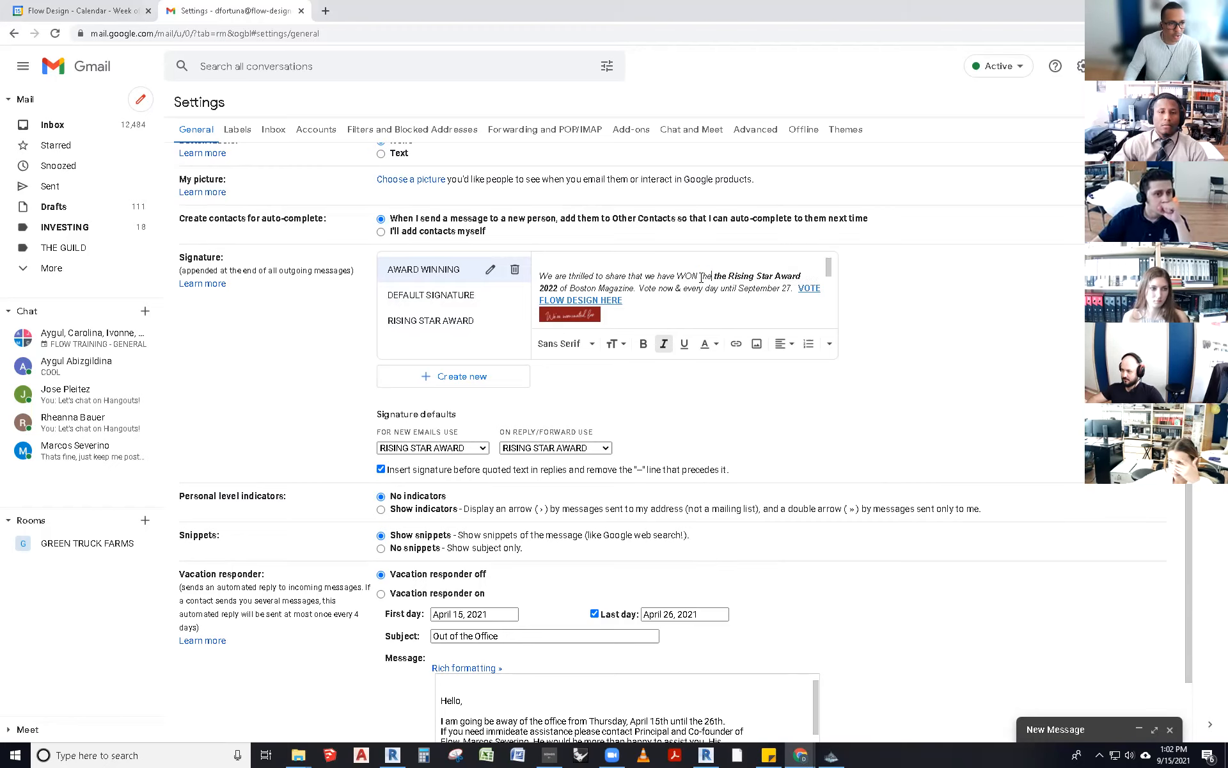
# - Check the VOTE FLOW DESIGN HERE link's settings, leaving it unchanged
pyautogui.click(806, 288)
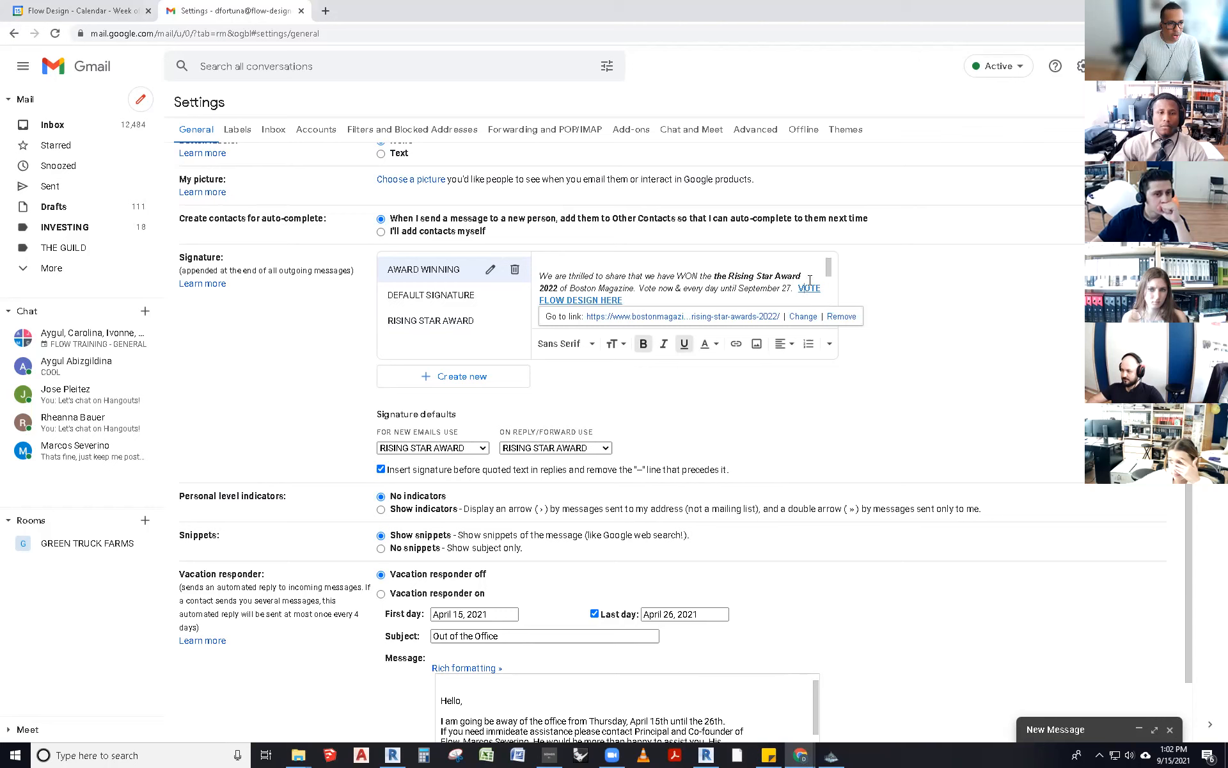
pyautogui.click(803, 317)
pyautogui.click(790, 330)
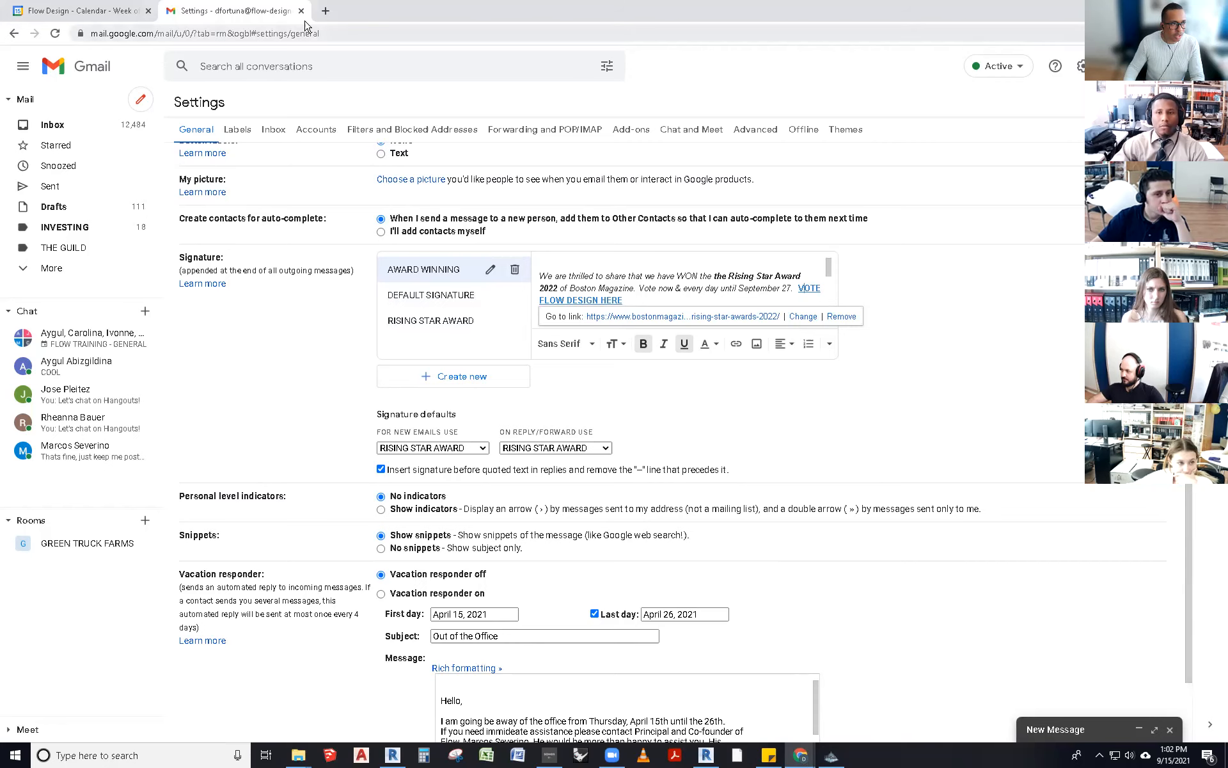
# - Search 'boston globe house of the month natick', copy the article URL, and return to Gmail
pyautogui.click(326, 12)
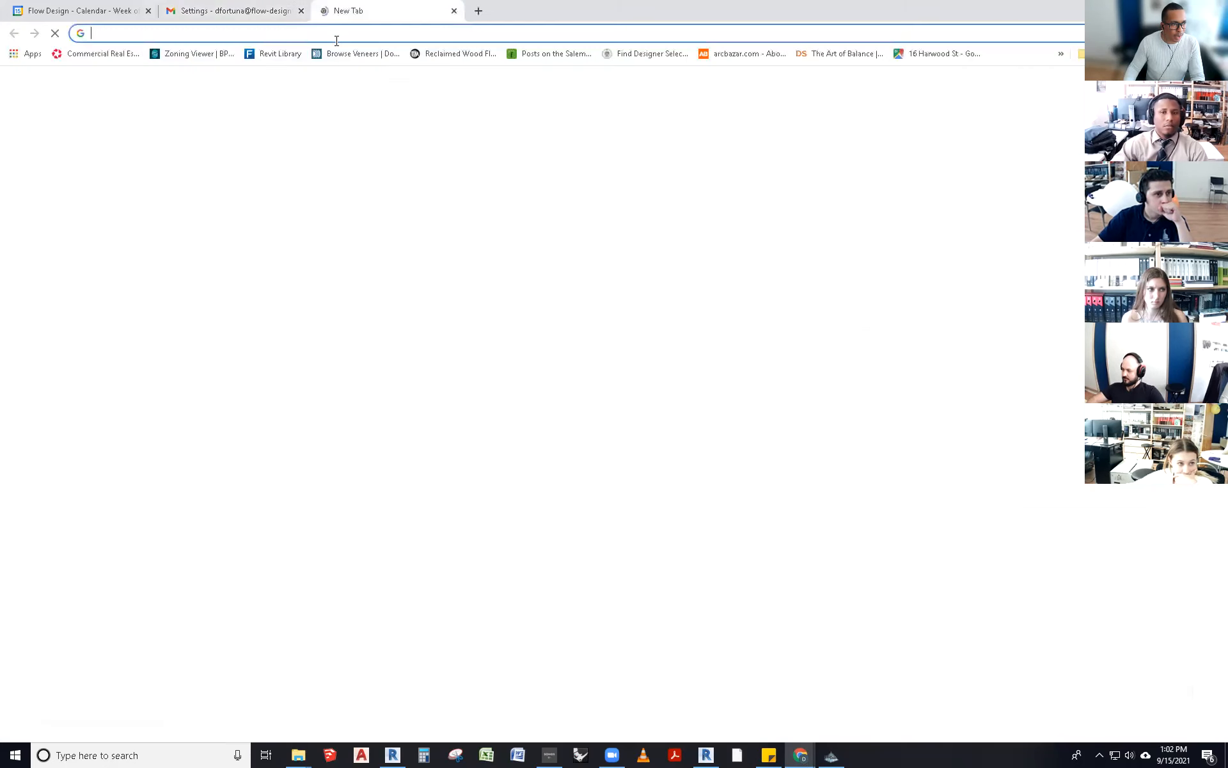
pyautogui.write('boston g')
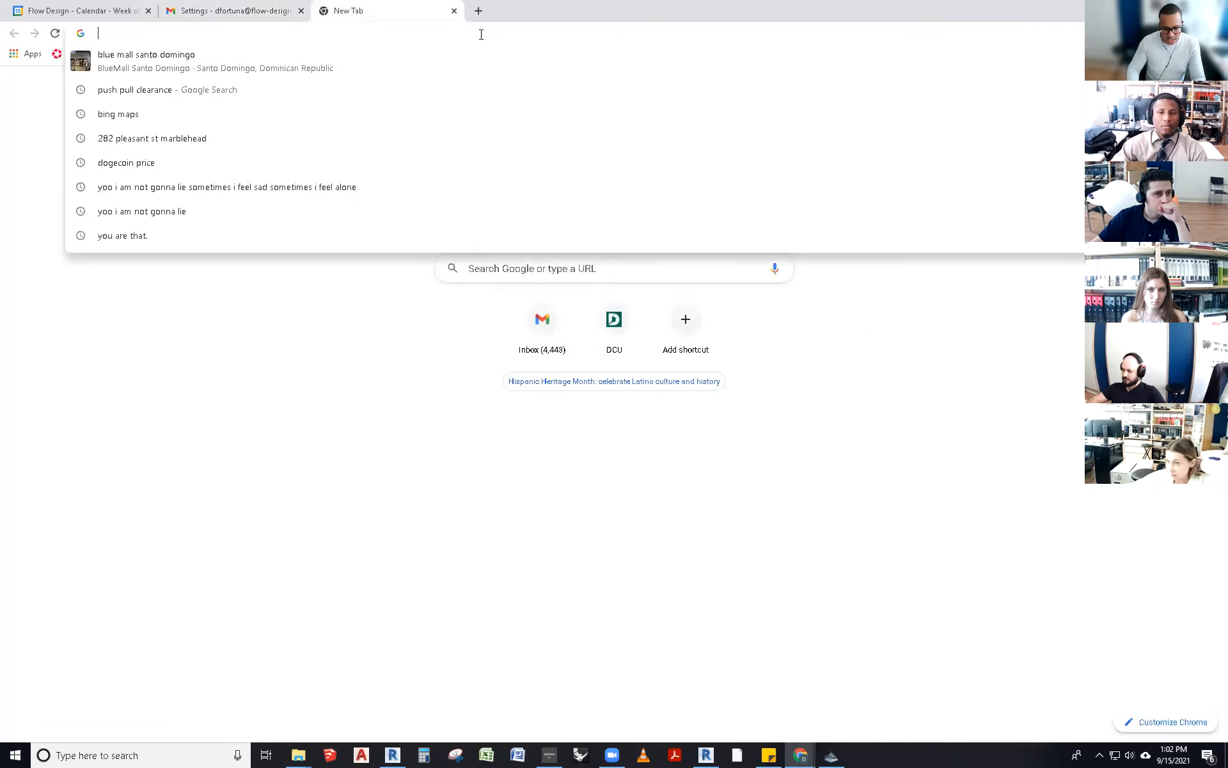
pyautogui.write('lob')
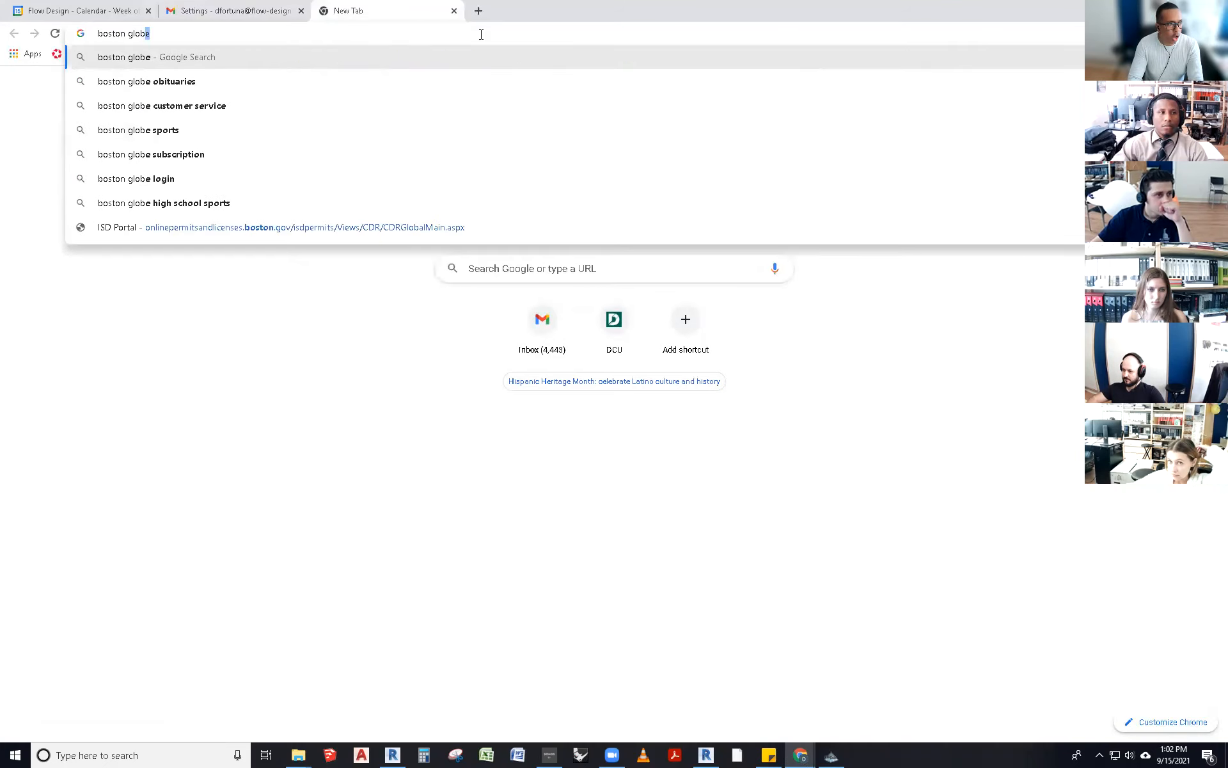
pyautogui.write('e house of th')
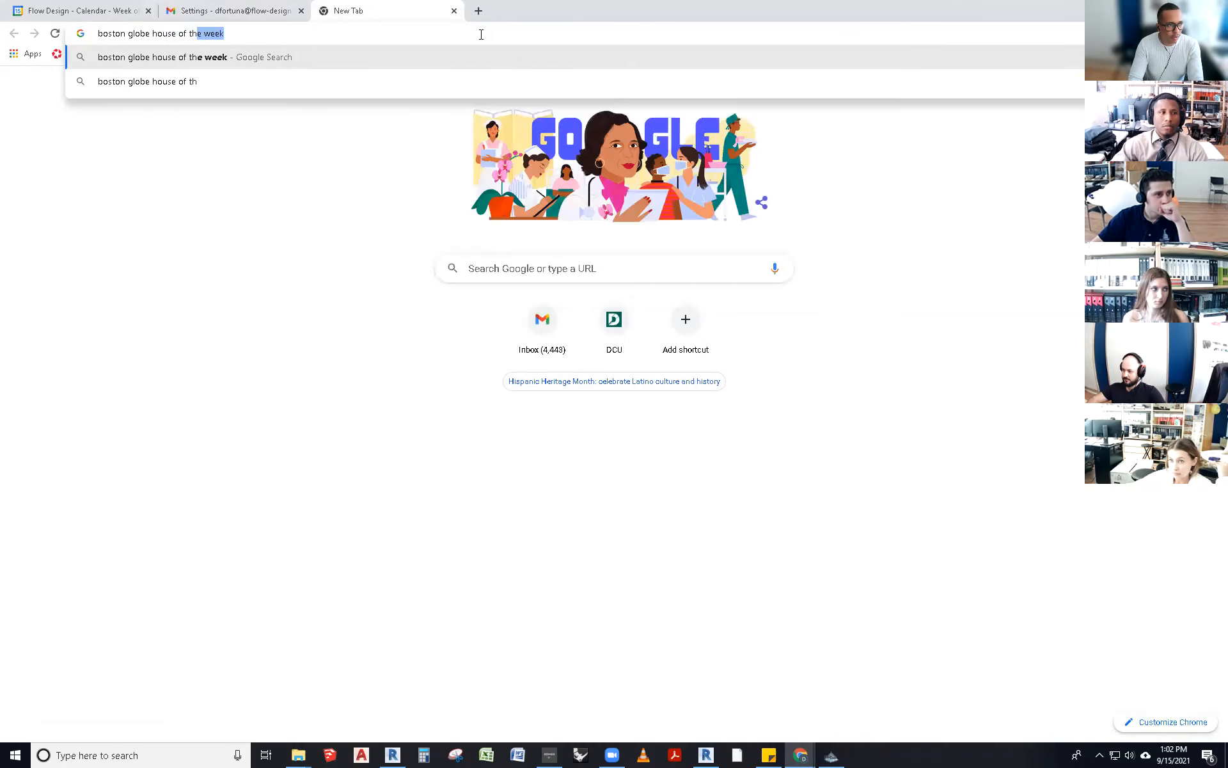
pyautogui.write('e month natick')
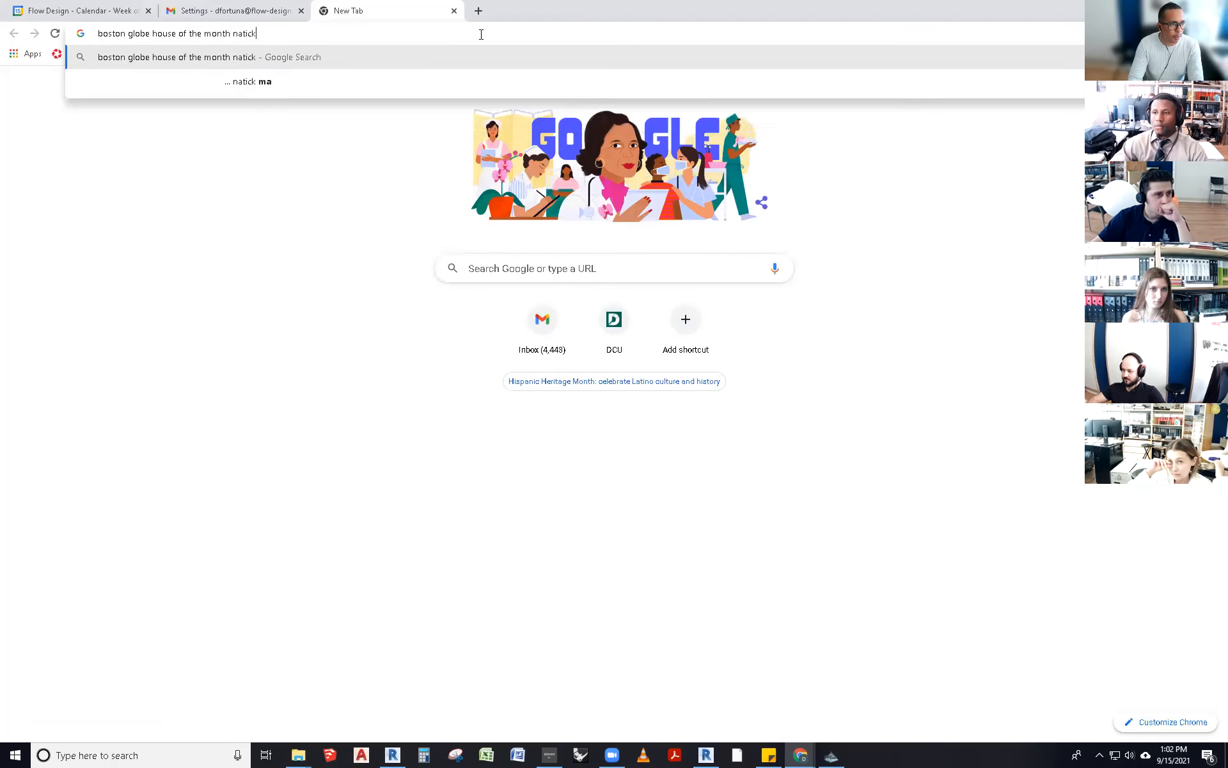
pyautogui.press('Return')
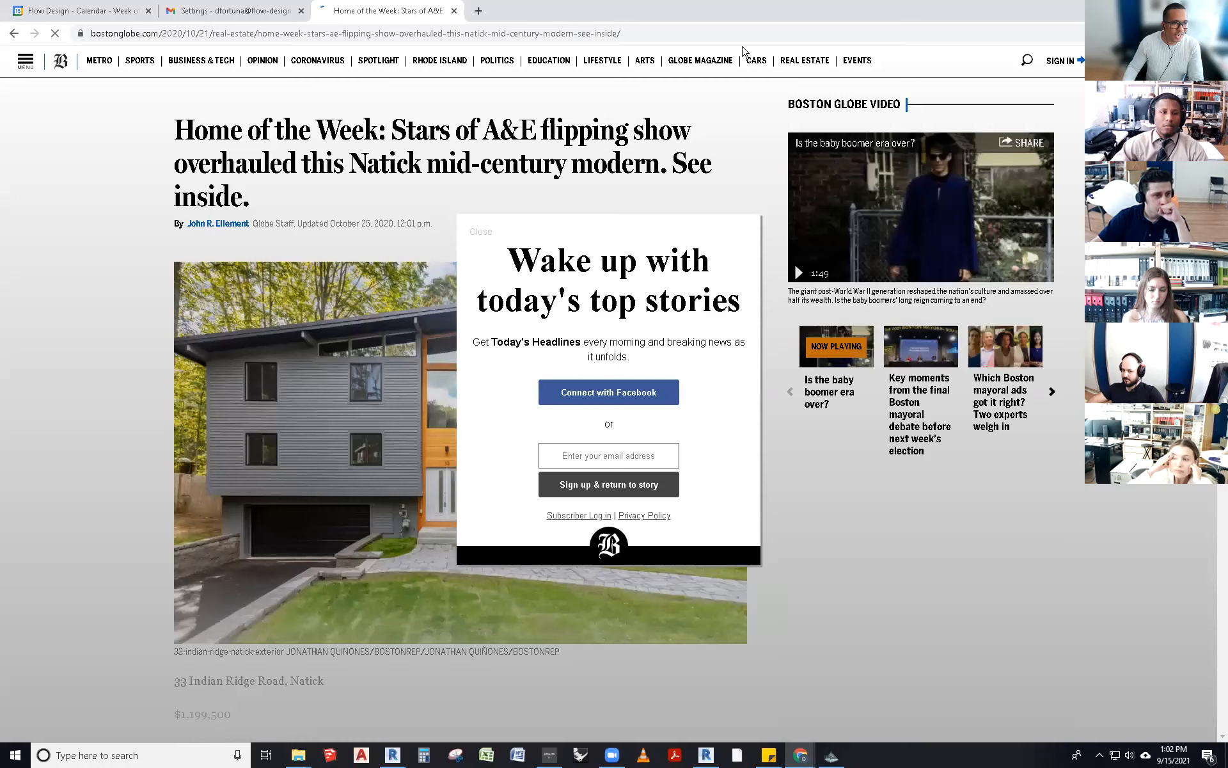
pyautogui.click(682, 32)
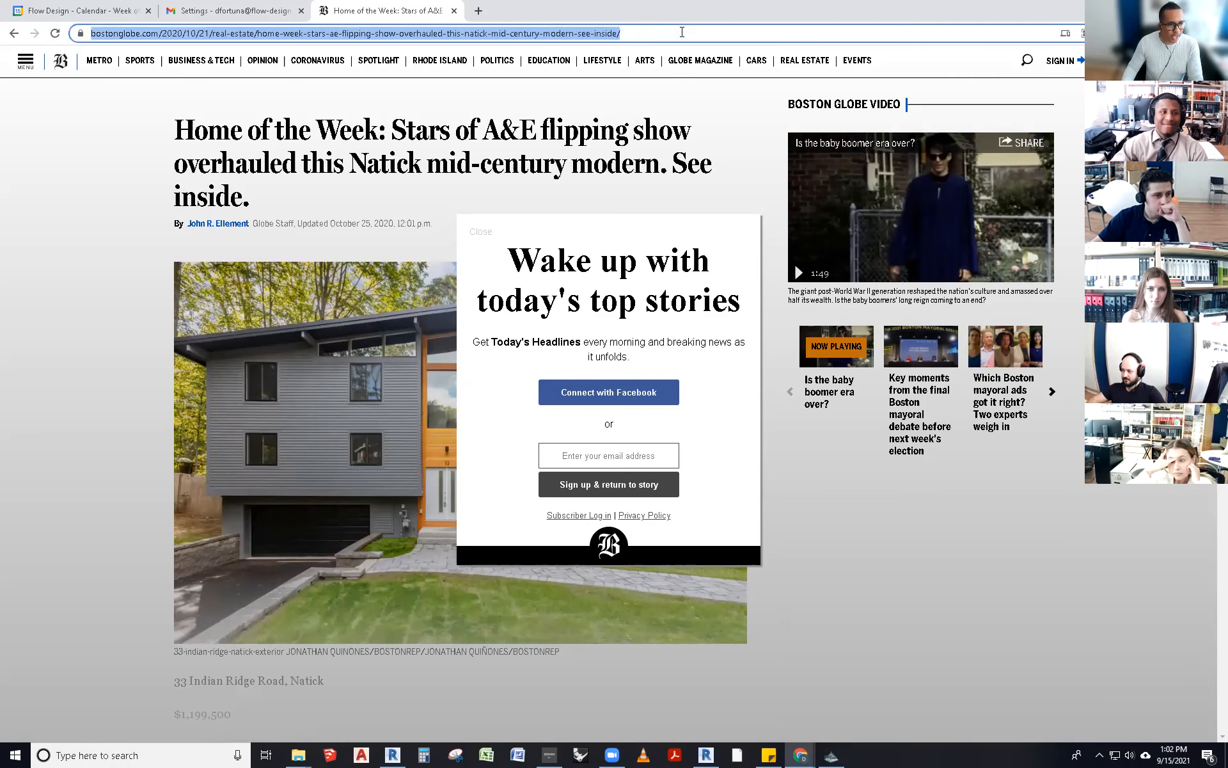
pyautogui.click(254, 11)
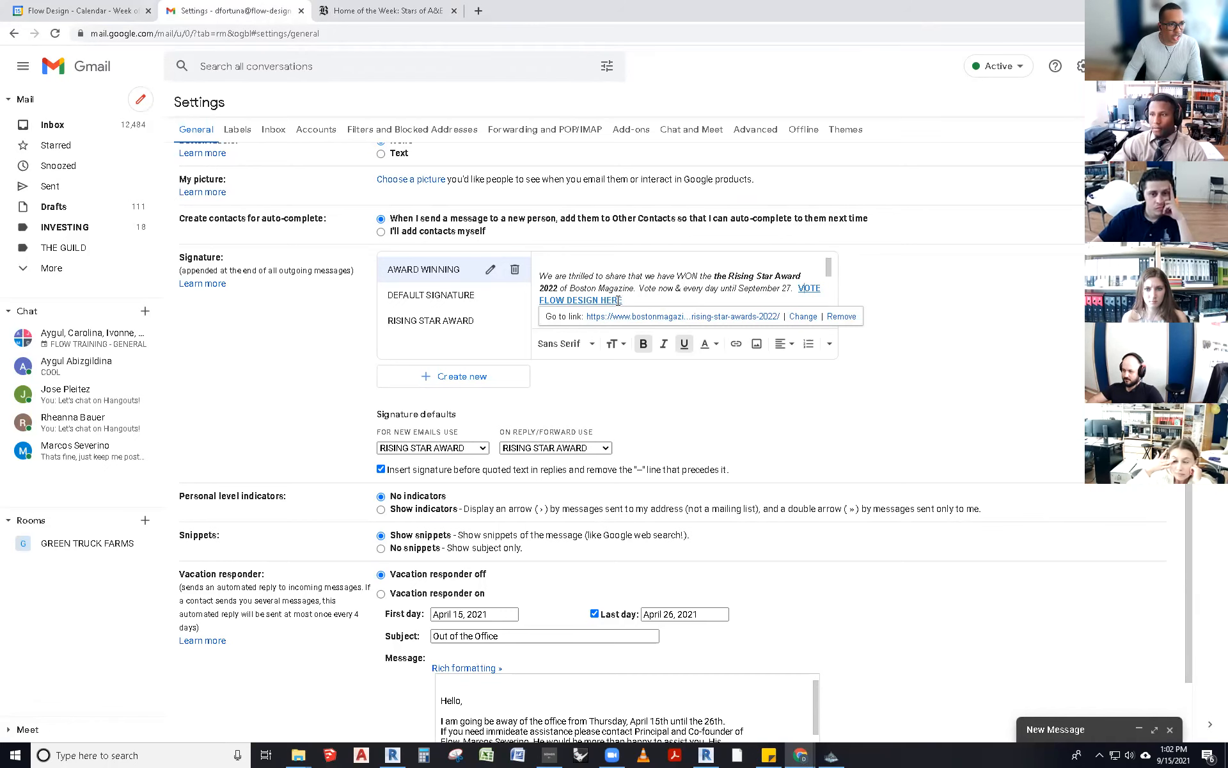
# - Replace the VOTE FLOW DESIGN HERE link text with 'FOR MORE INFORMATION GO HERE'
pyautogui.moveTo(820, 288); pyautogui.dragTo(799, 286)
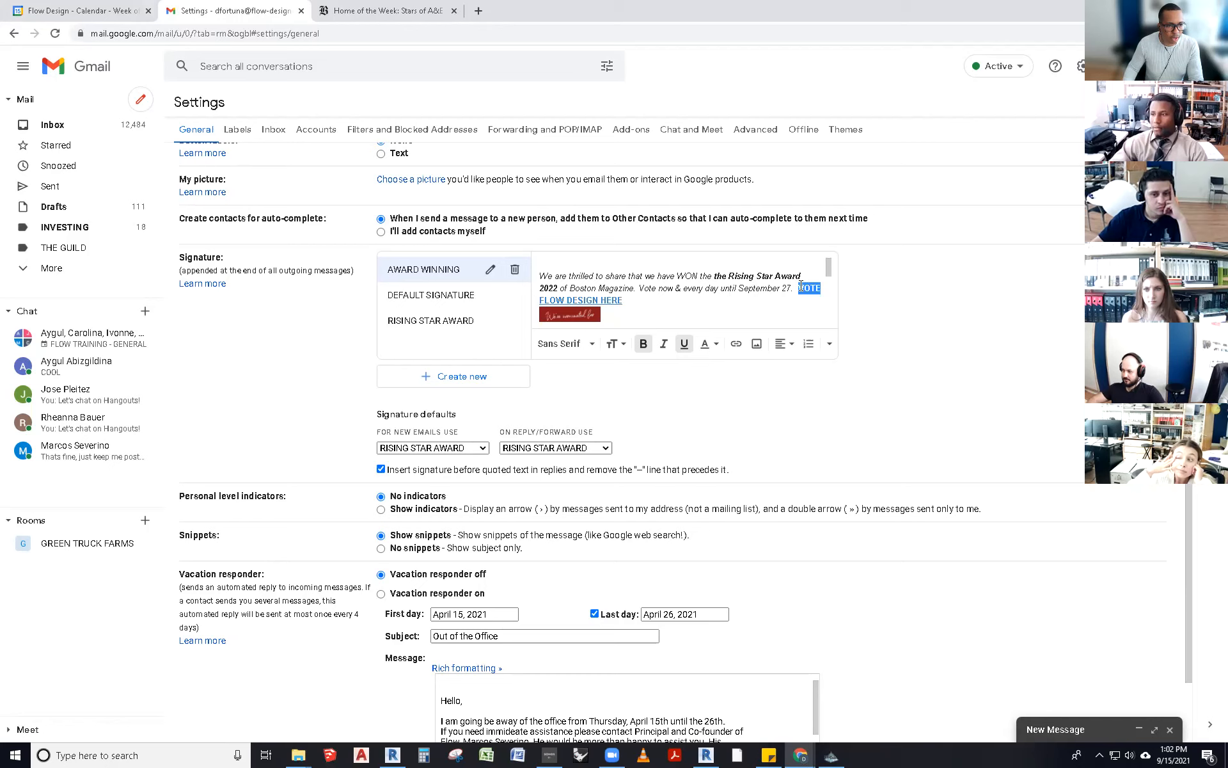
pyautogui.write('foR MORE ')
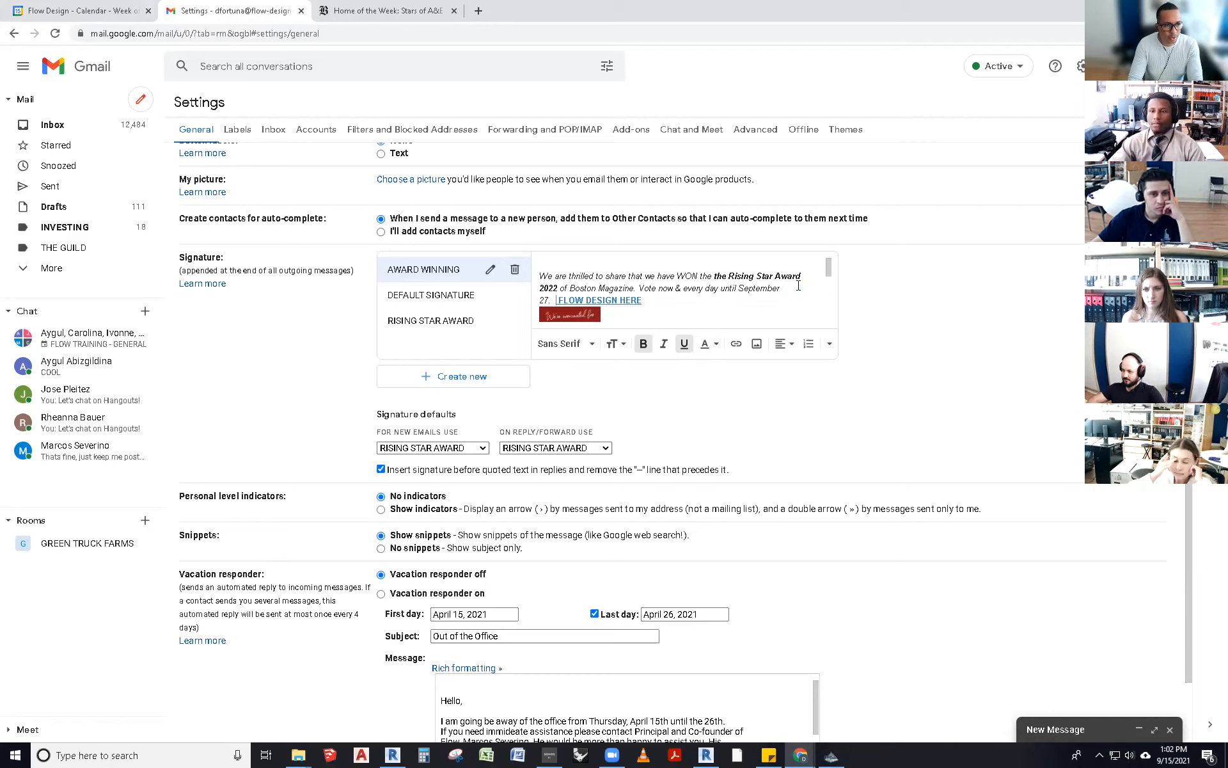
pyautogui.write('INFORMATION ')
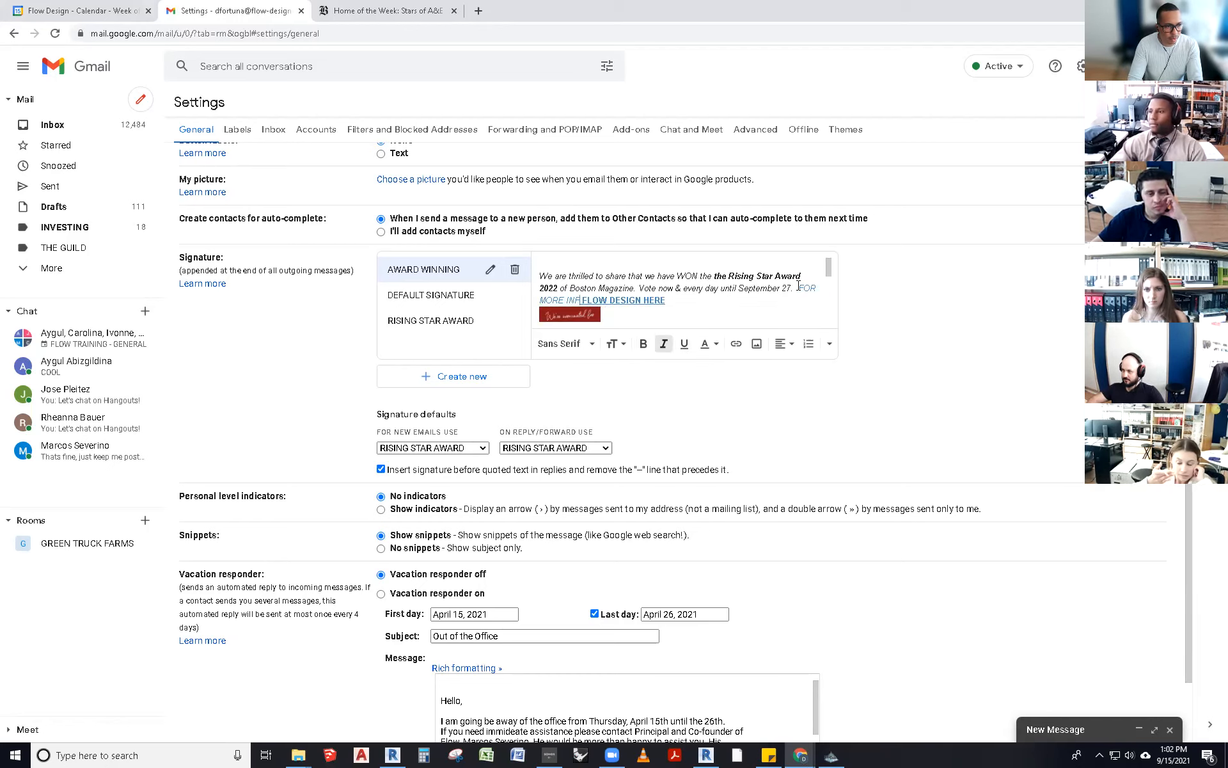
pyautogui.write('GO HERE')
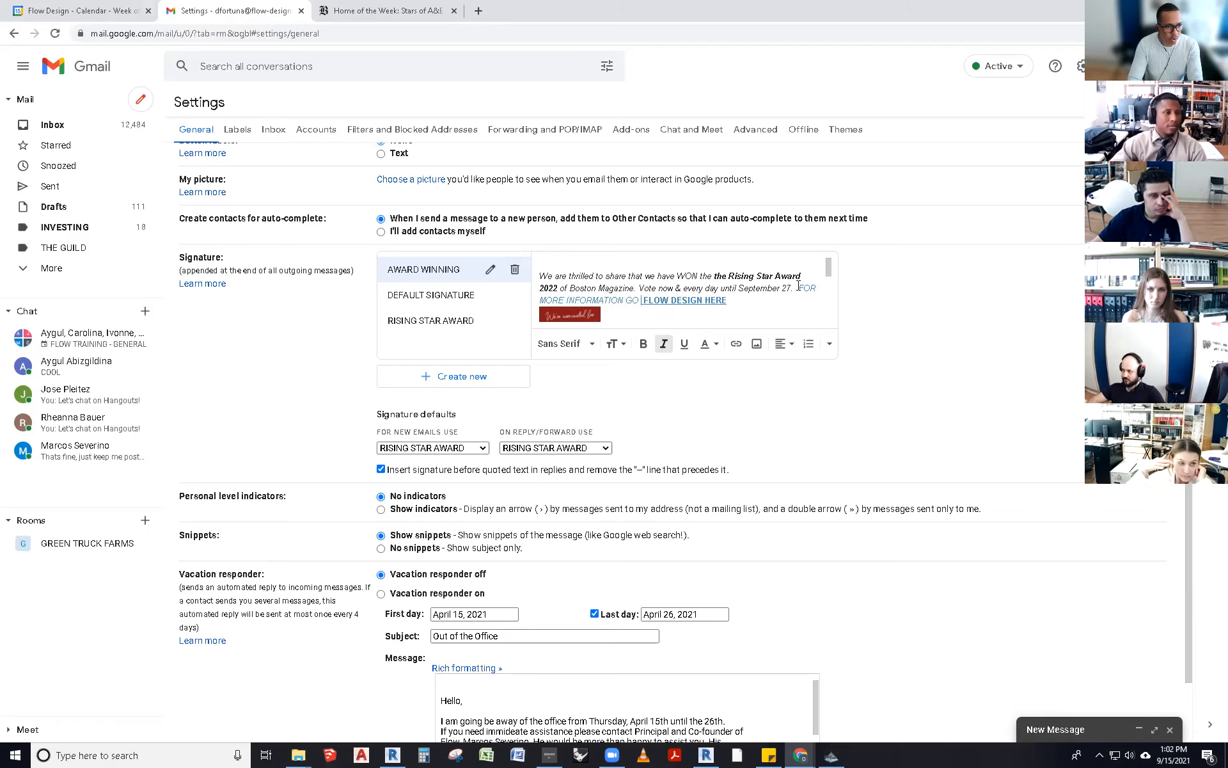
pyautogui.press('Delete')
pyautogui.press('Delete')
pyautogui.press('Delete')
pyautogui.press('Delete')
pyautogui.press('Delete')
pyautogui.press('Delete')
pyautogui.press('Delete')
pyautogui.press('Delete')
pyautogui.press('Delete')
pyautogui.press('Delete')
pyautogui.press('Delete')
pyautogui.press('Delete')
pyautogui.press('Delete')
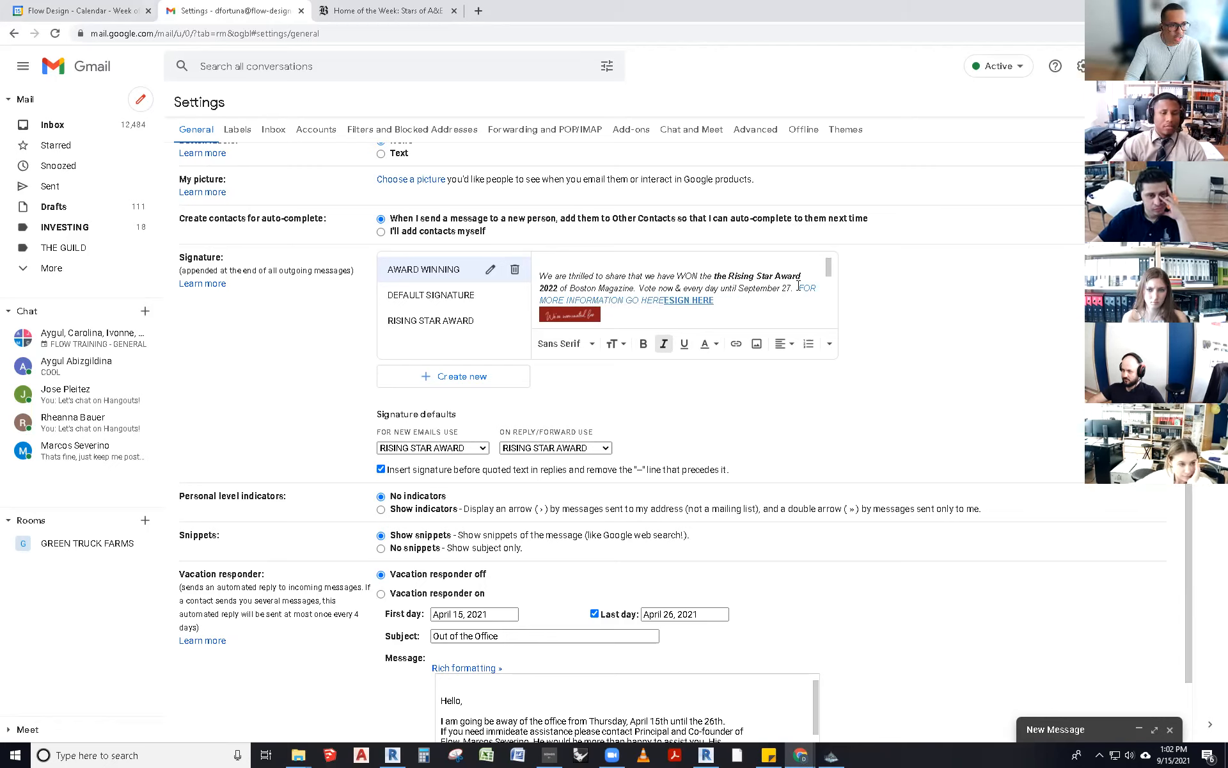
pyautogui.press('Delete')
pyautogui.press('Delete')
pyautogui.press('Delete')
# - Point the FOR MORE INFORMATION GO HERE link to the copied Boston Globe article URL
pyautogui.moveTo(663, 304)
pyautogui.mouseDown()
pyautogui.moveTo(703, 288)
pyautogui.moveTo(801, 288)
pyautogui.mouseUp()
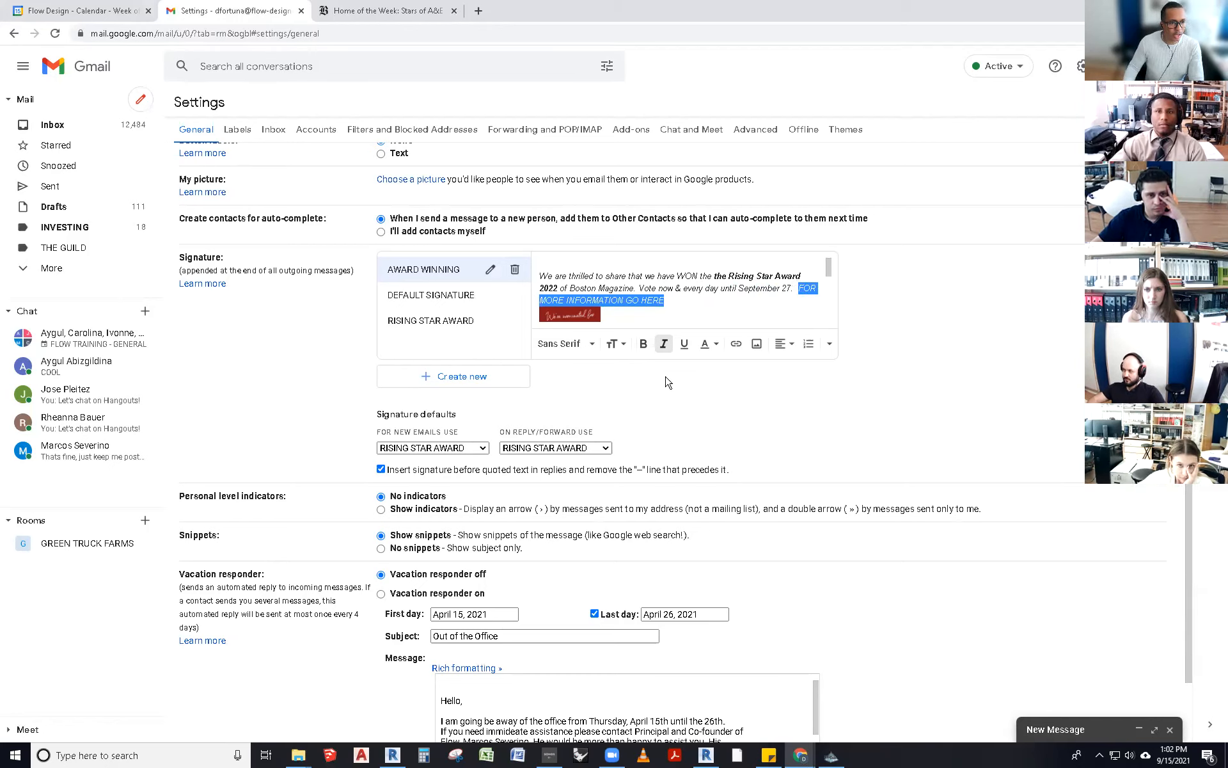
pyautogui.click(735, 345)
pyautogui.hotkey('ctrl', 'v')
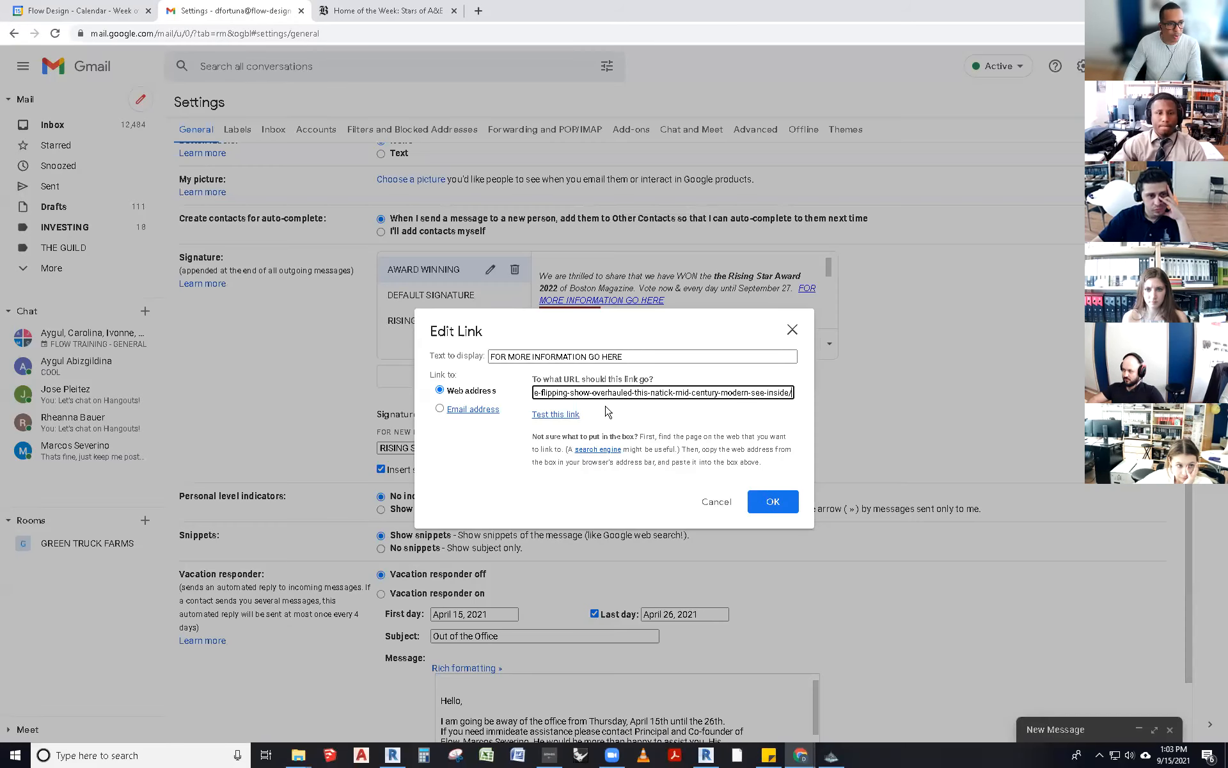
pyautogui.click(775, 499)
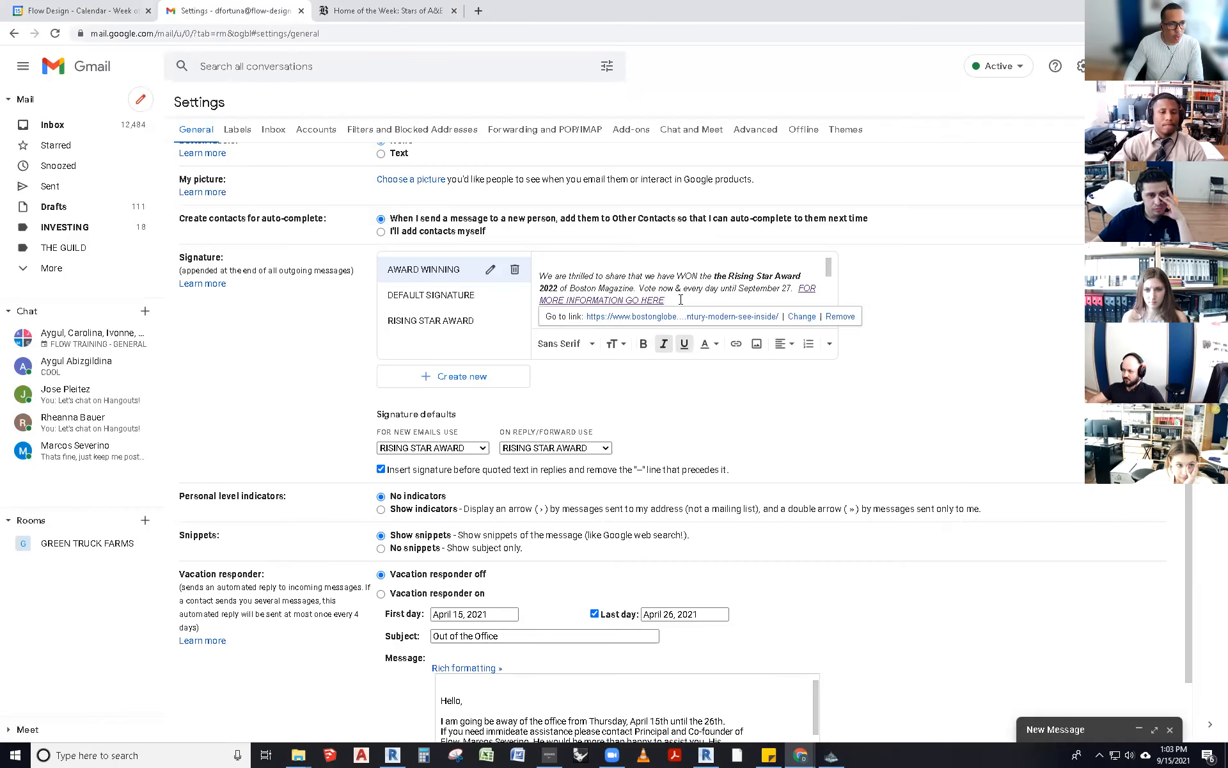
# - Make the FOR MORE INFORMATION GO HERE link text bold and remove its italics
pyautogui.moveTo(666, 301); pyautogui.dragTo(796, 288)
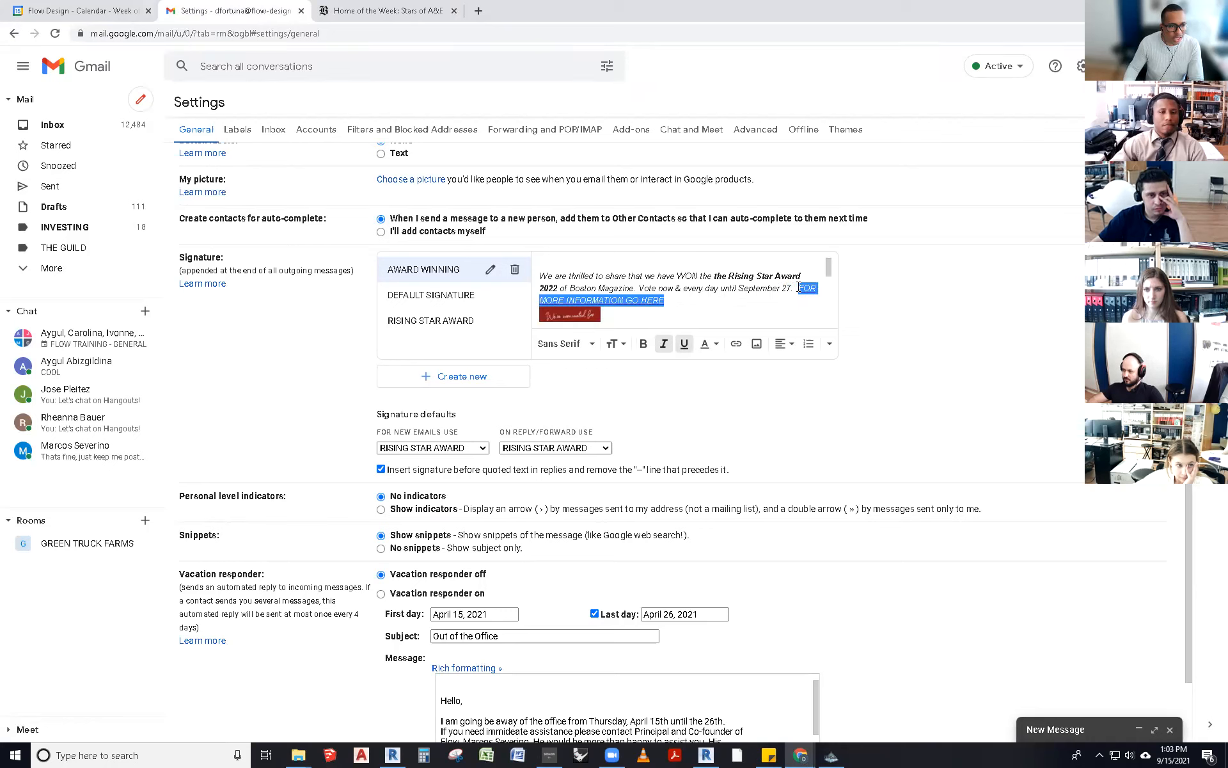
pyautogui.click(644, 344)
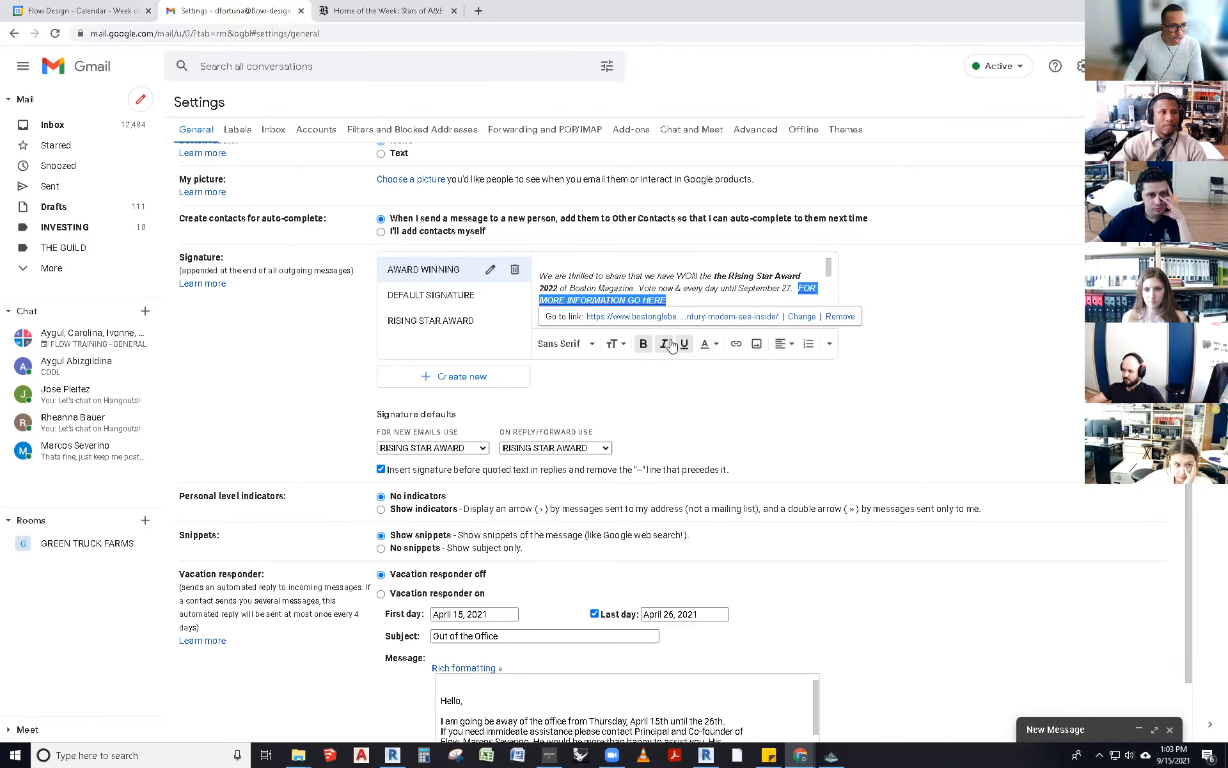
pyautogui.click(666, 344)
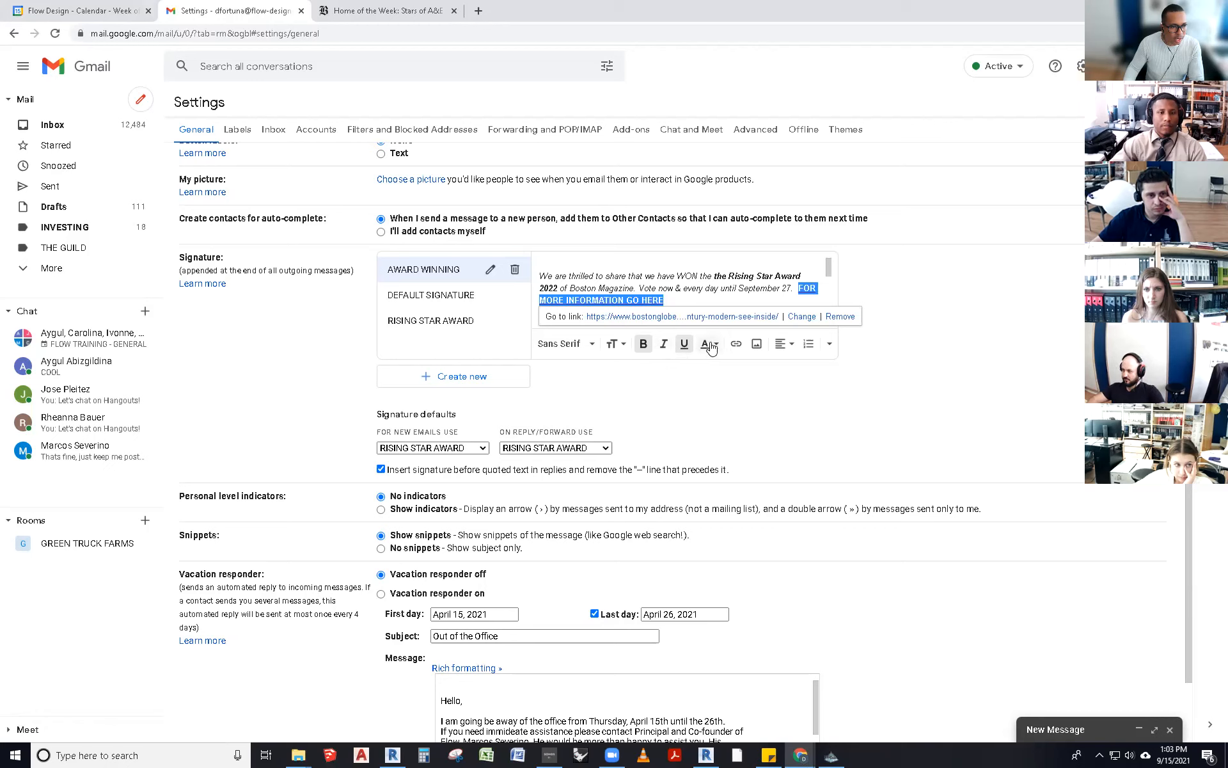
pyautogui.click(650, 314)
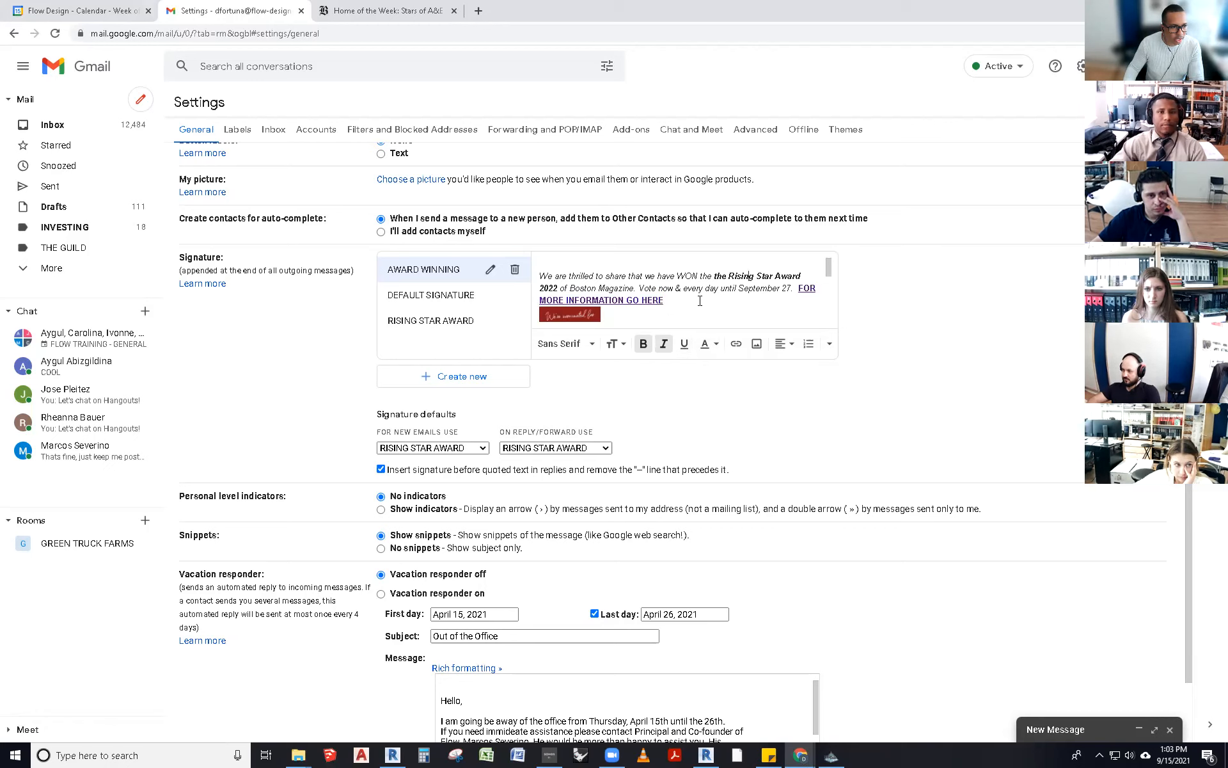
pyautogui.moveTo(705, 293); pyautogui.dragTo(797, 288)
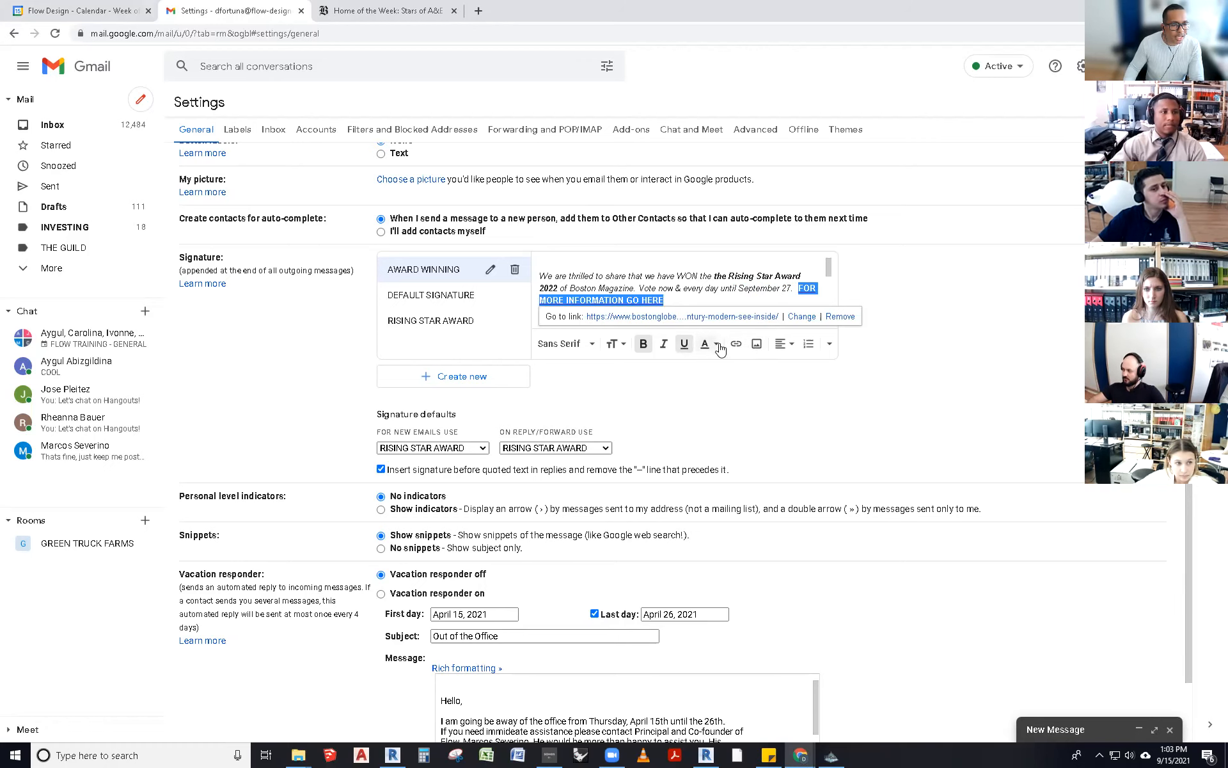
# - Apply a new text colour to the FOR MORE INFORMATION GO HERE link
pyautogui.click(718, 346)
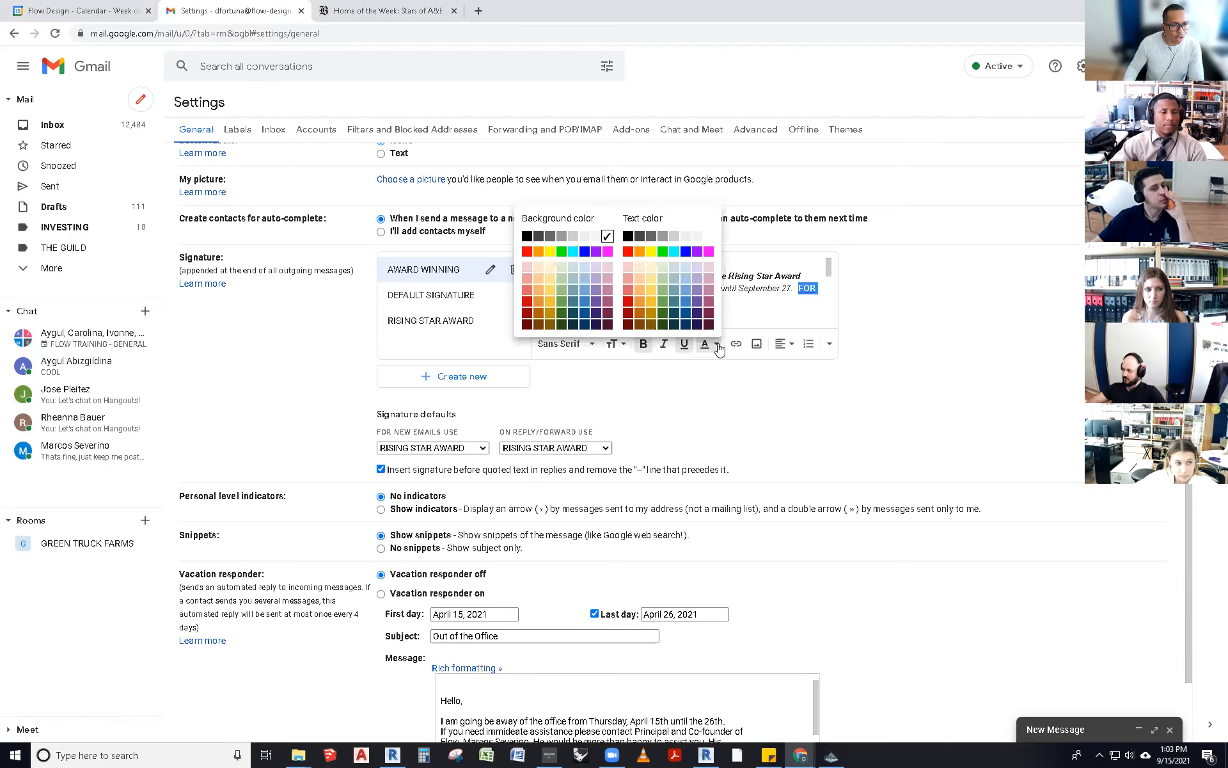
pyautogui.click(685, 300)
pyautogui.click(684, 300)
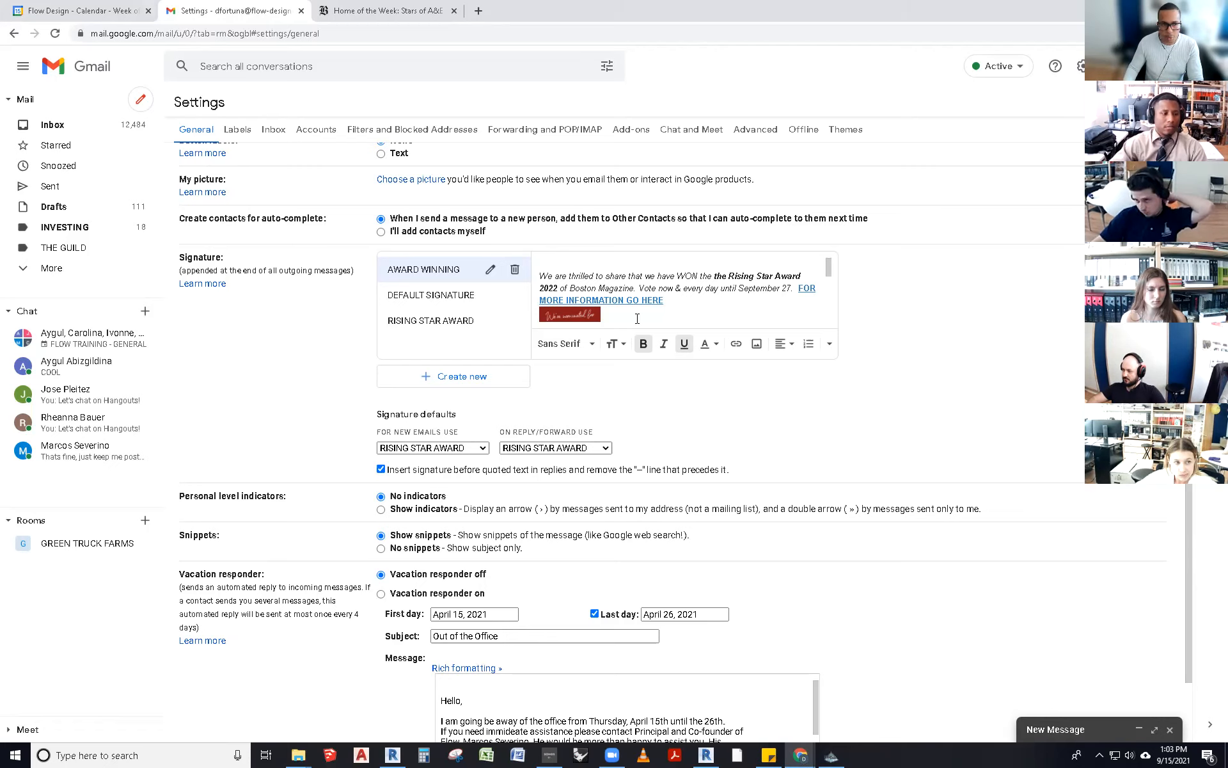
# - Inspect the Boston Home VOTE NOW banner image in the signature
pyautogui.scroll(-2, 637, 318)
pyautogui.scroll(2, 585, 277)
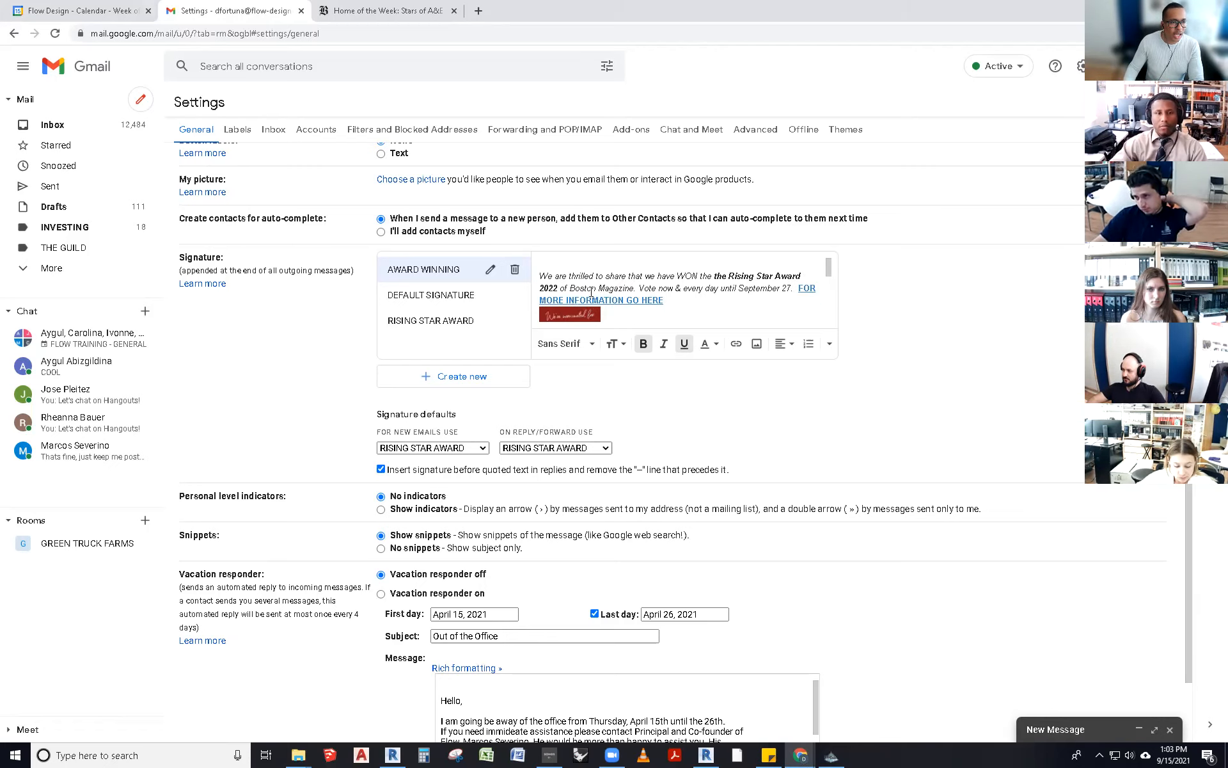
pyautogui.scroll(-2, 584, 276)
pyautogui.click(584, 277)
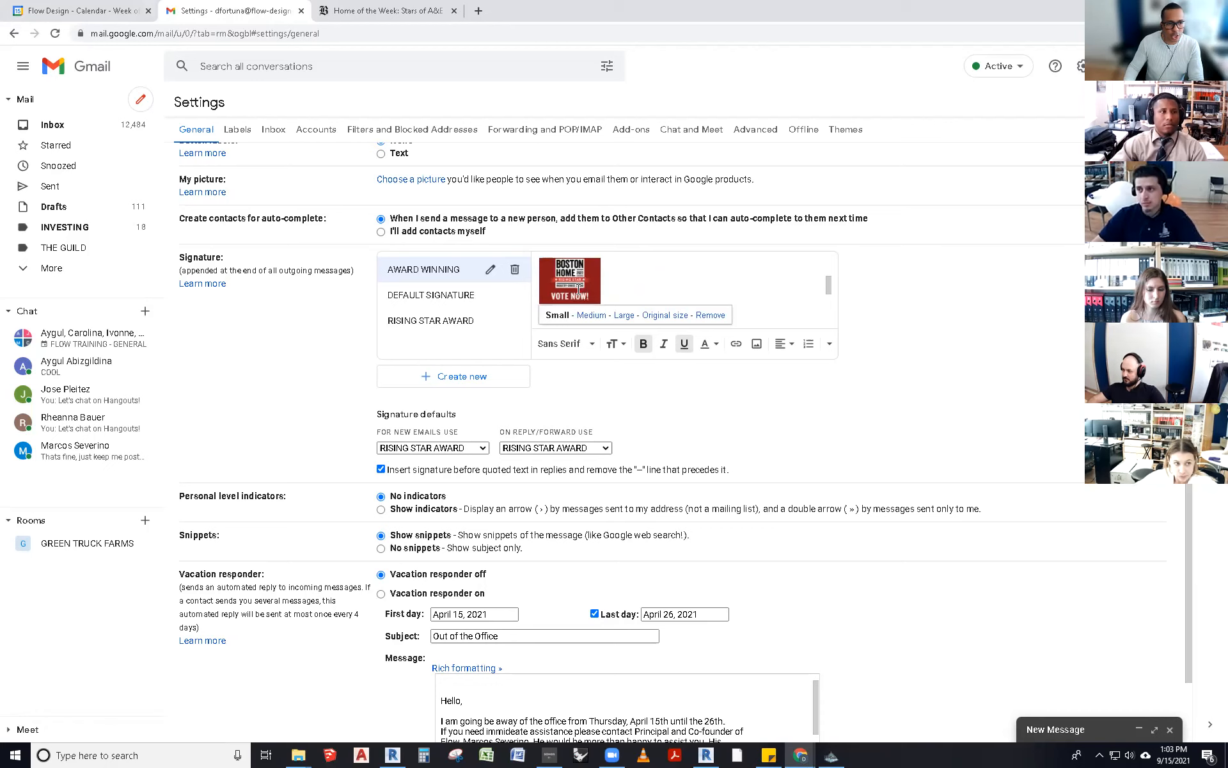
pyautogui.click(661, 273)
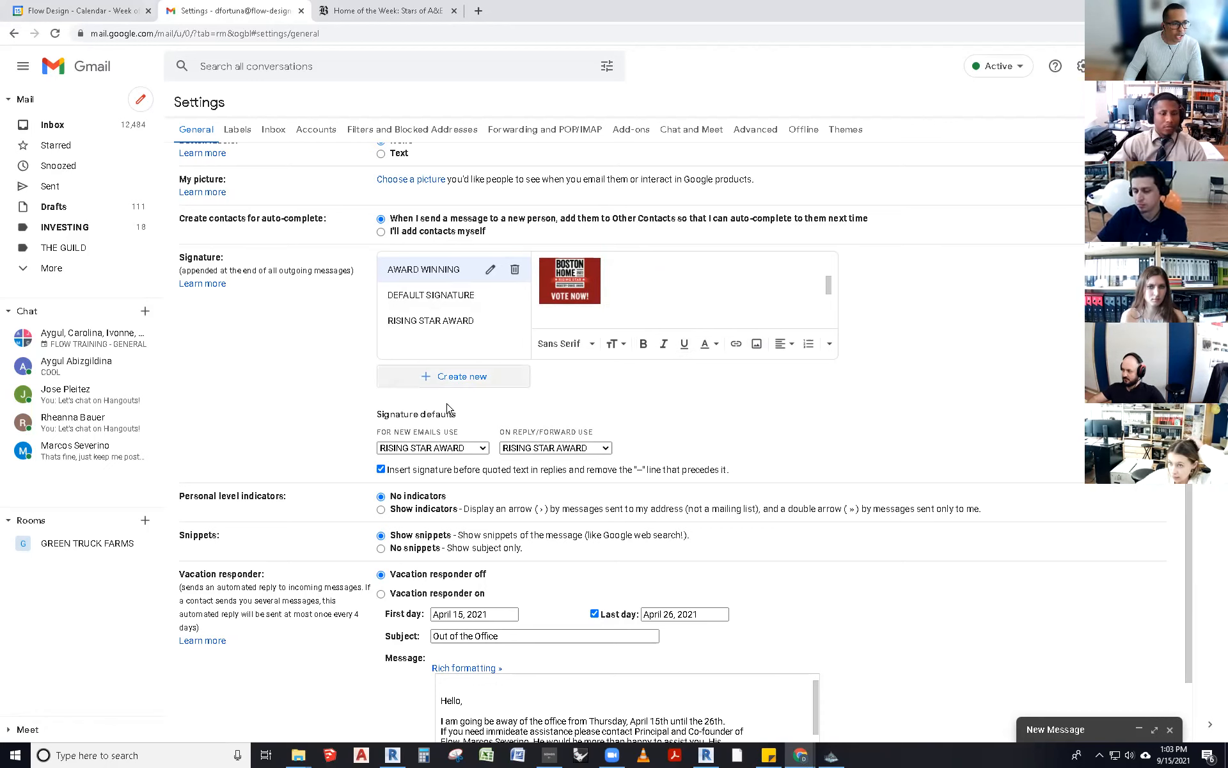
# - Set AWARD WINNING as the default for new emails and replies/forwards, then save changes
pyautogui.click(485, 450)
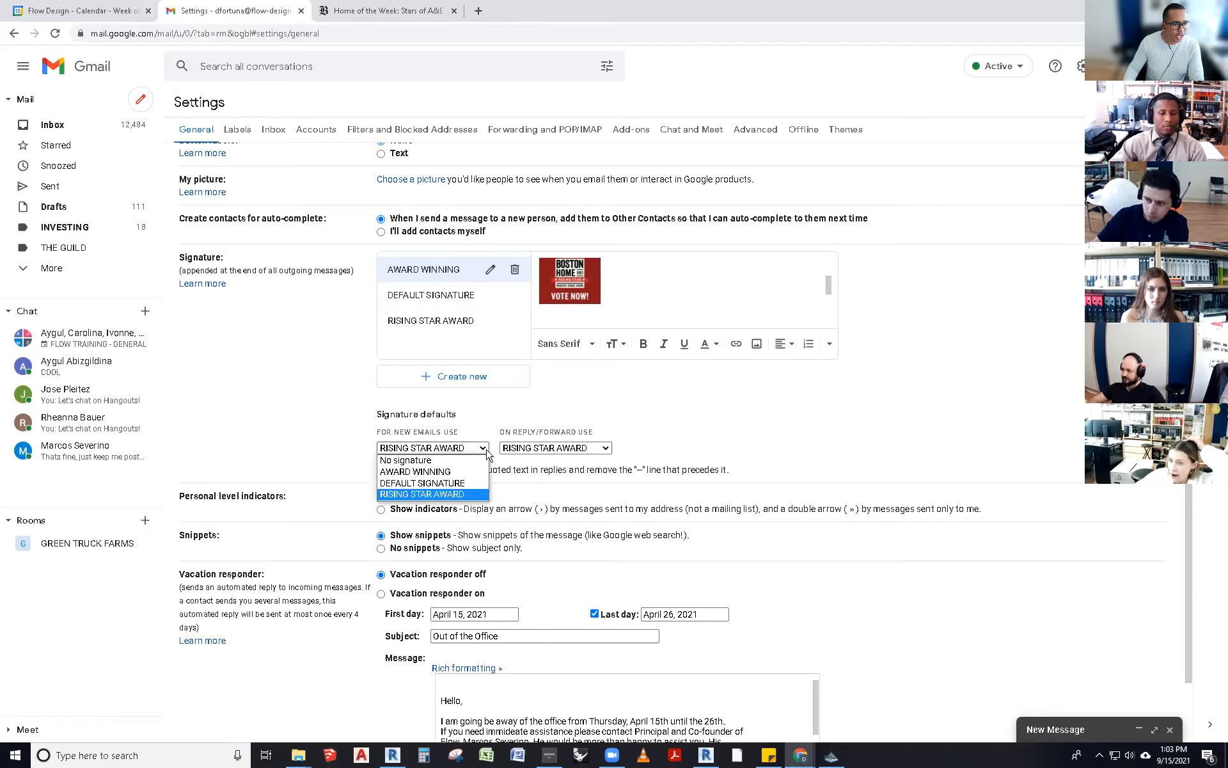
pyautogui.click(436, 473)
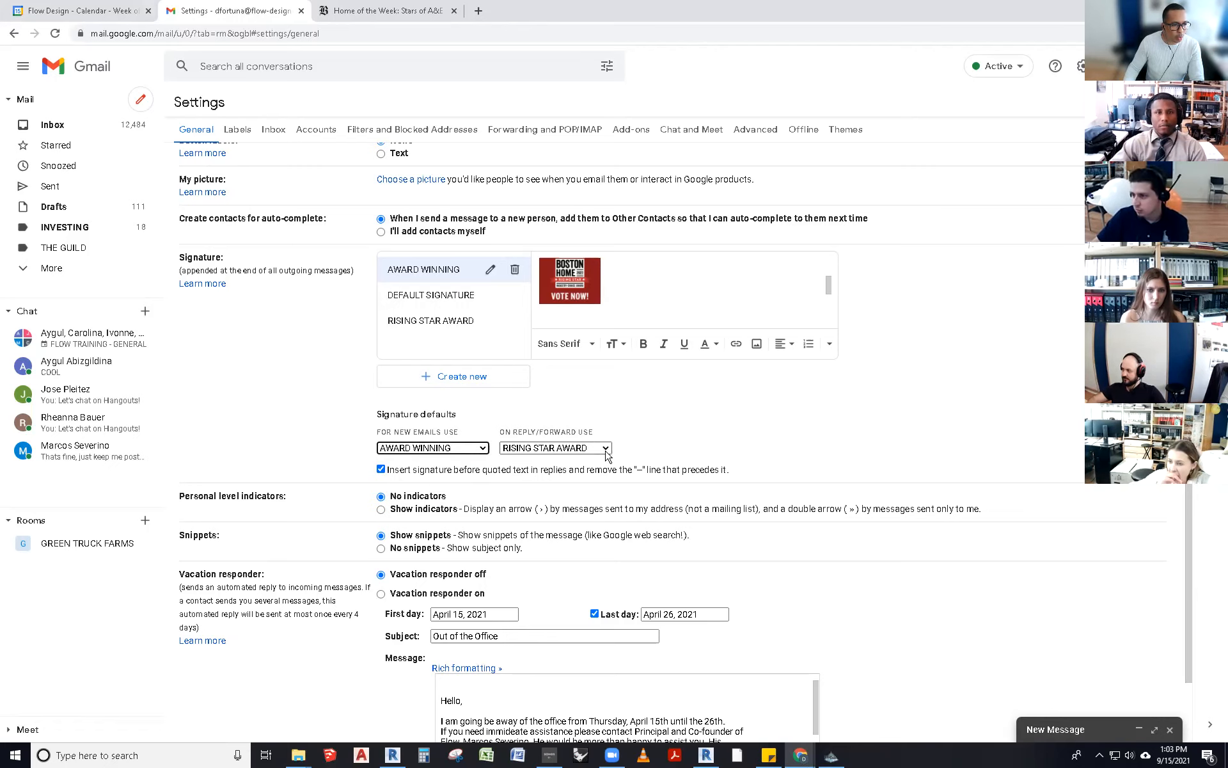
pyautogui.click(601, 448)
pyautogui.click(557, 472)
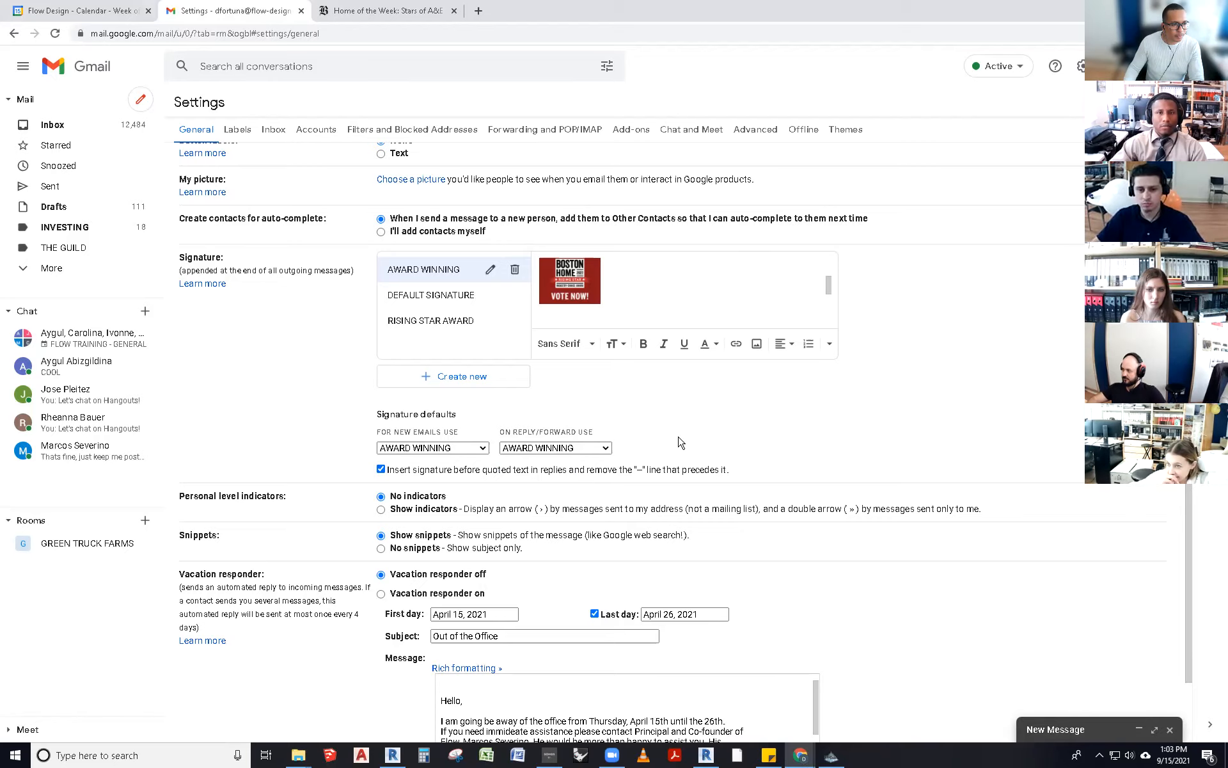
pyautogui.scroll(-3, 649, 456)
pyautogui.click(643, 675)
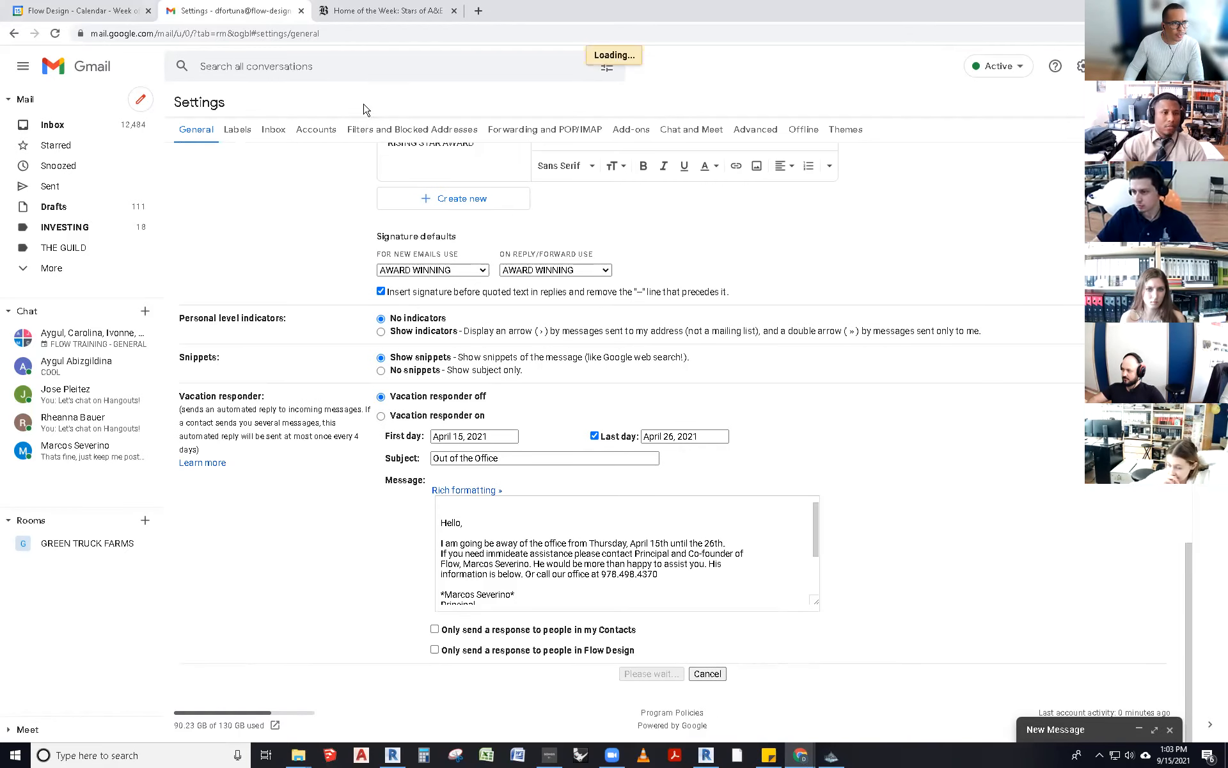
# - Test the signature in a new message, then reopen the full settings page
pyautogui.click(138, 105)
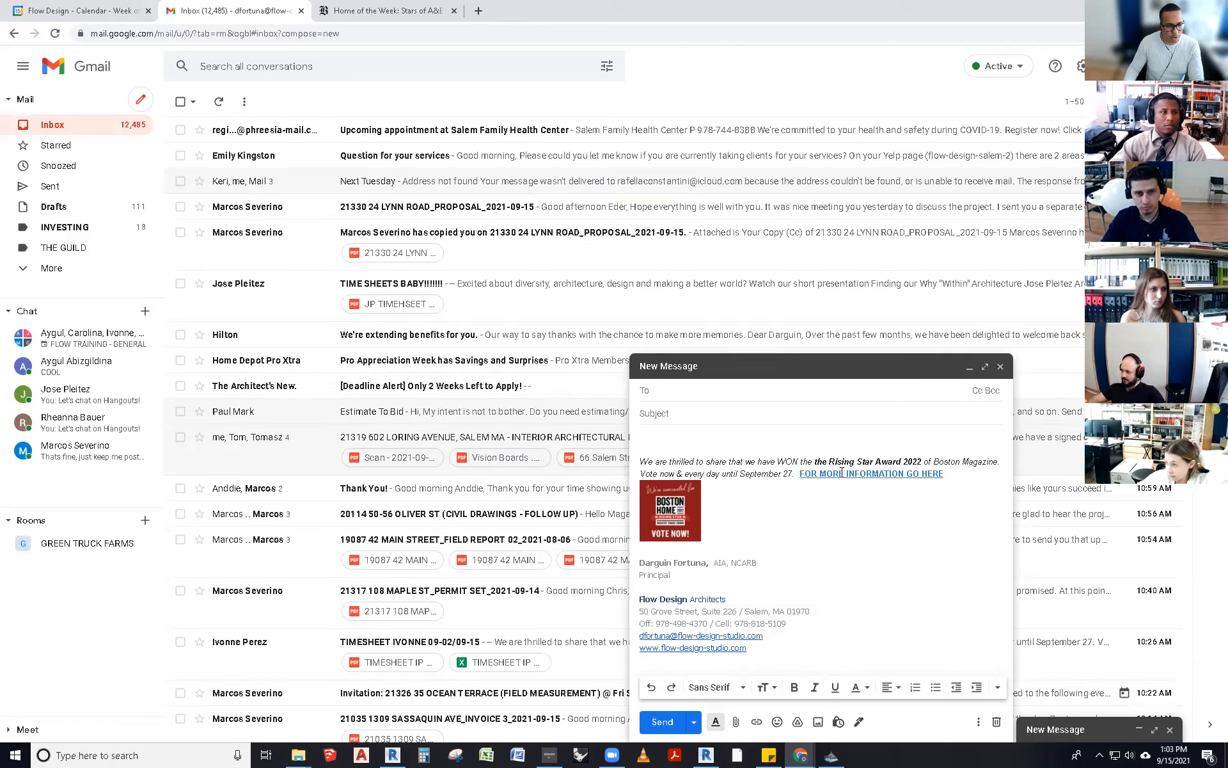
pyautogui.click(1000, 367)
pyautogui.click(1112, 66)
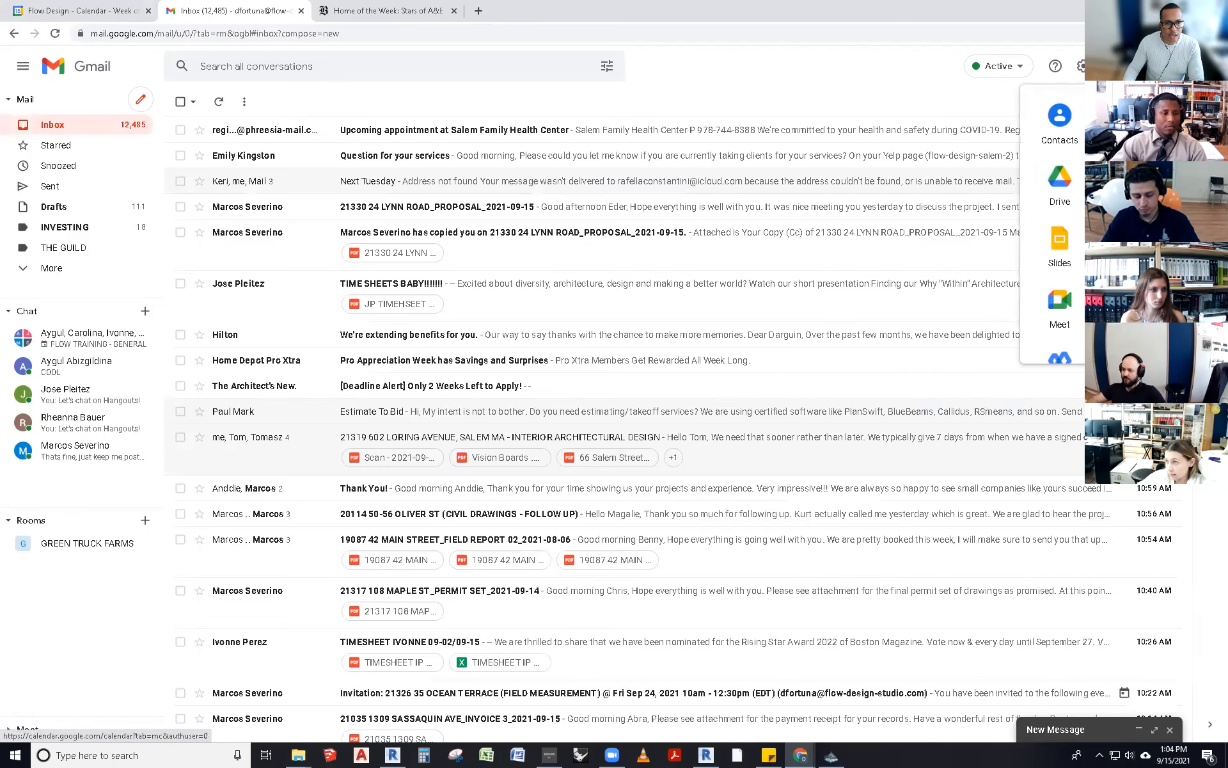
pyautogui.click(1082, 66)
pyautogui.click(1049, 131)
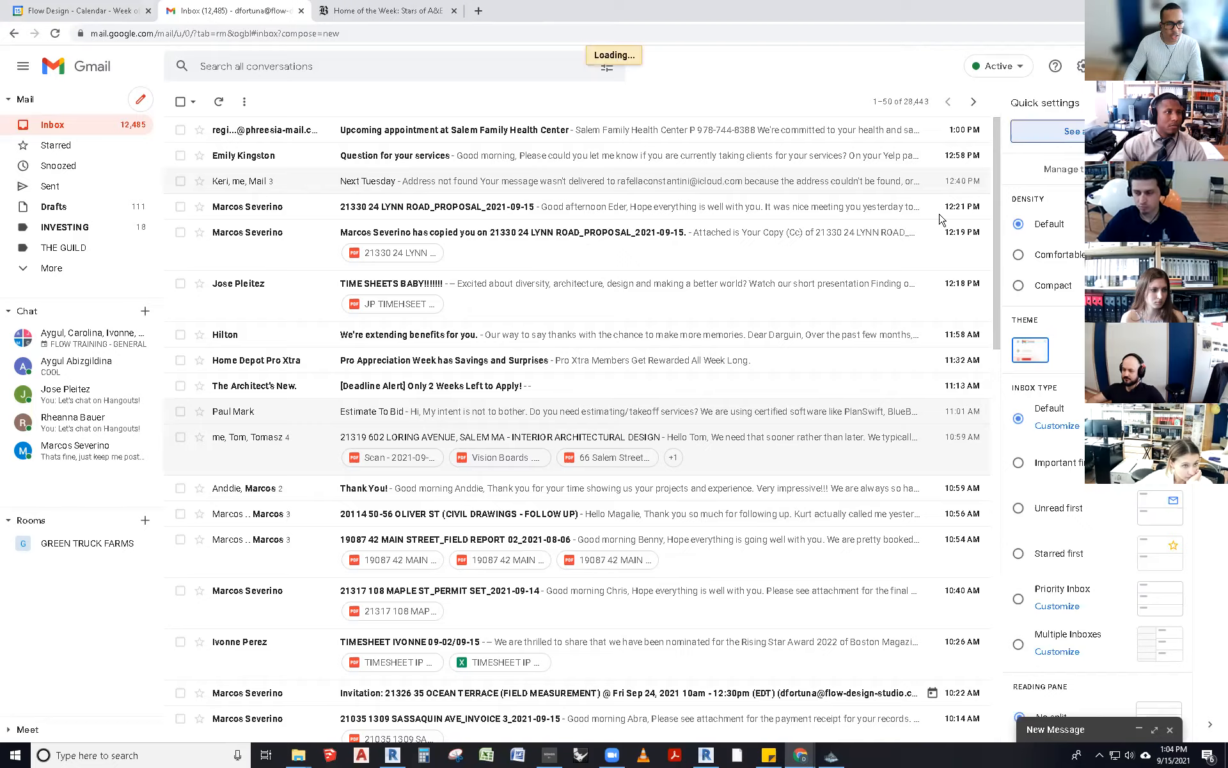
pyautogui.scroll(-5, 470, 509)
pyautogui.scroll(-10, 471, 510)
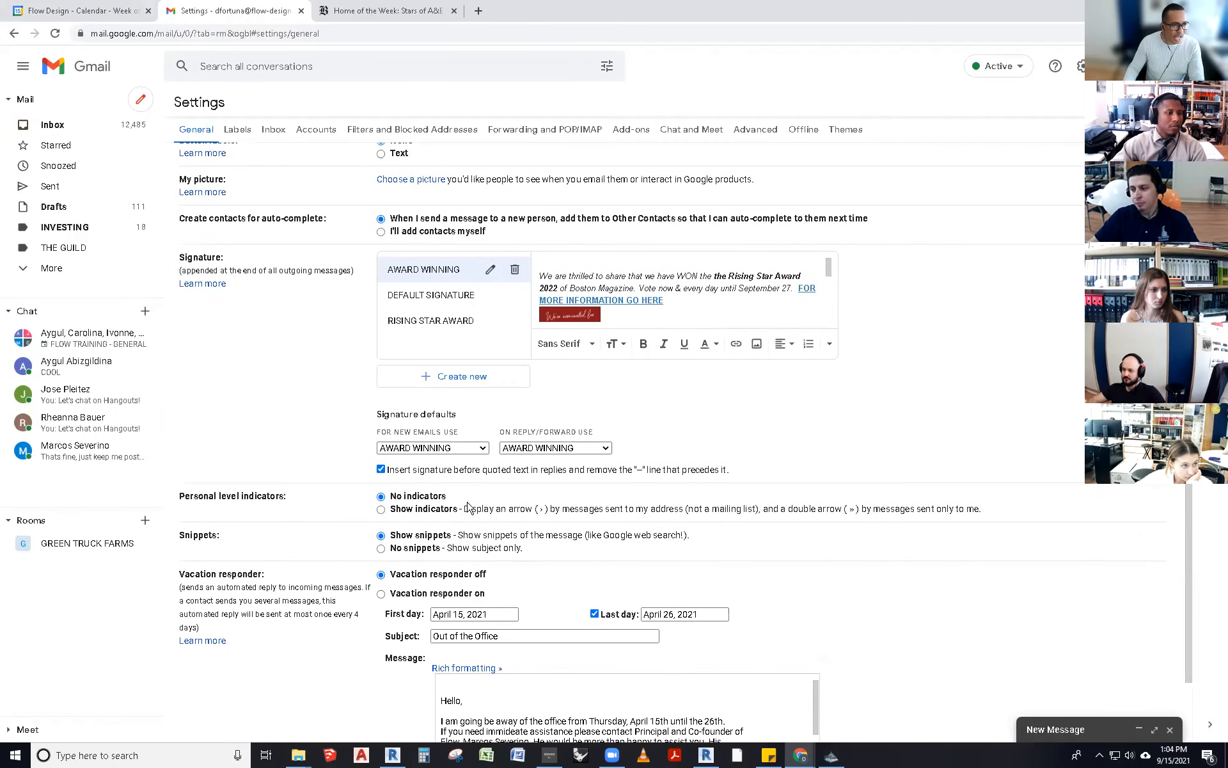
# - Delete the AWARD WINNING signature and set RISING STAR AWARD as both defaults
pyautogui.click(515, 271)
pyautogui.click(732, 421)
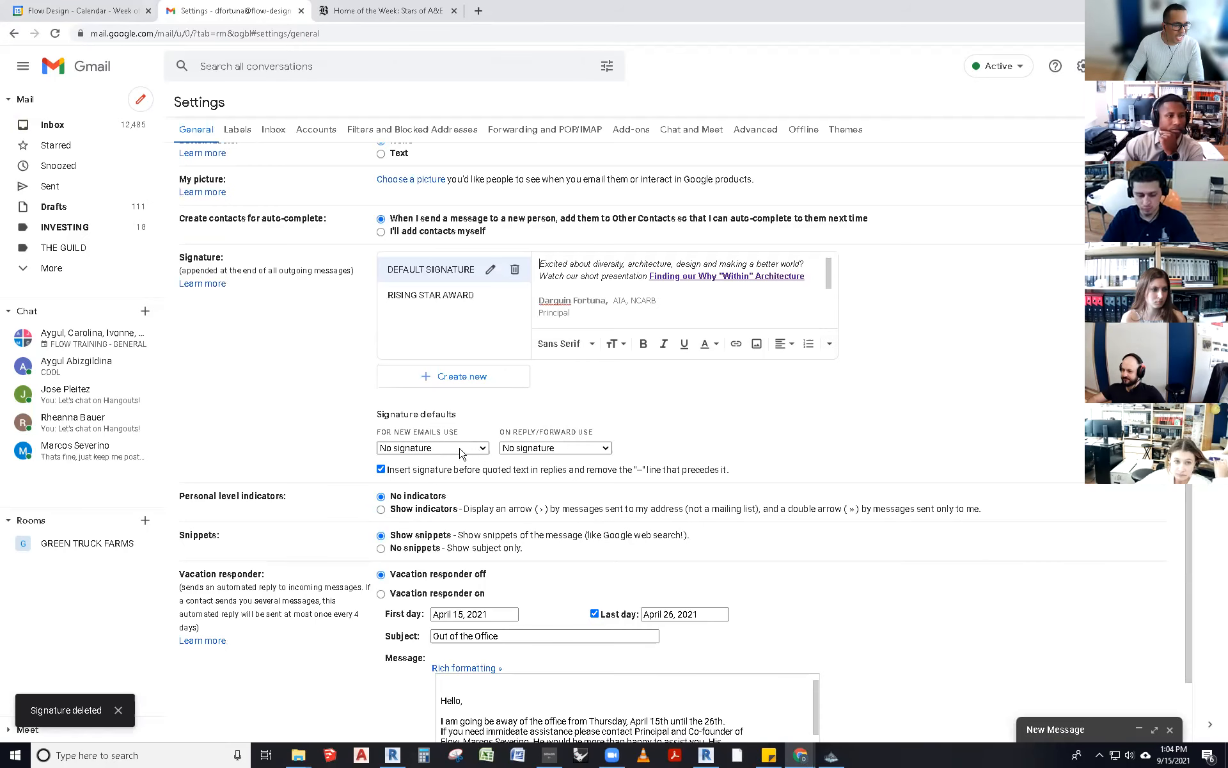
pyautogui.click(481, 449)
pyautogui.click(435, 486)
pyautogui.click(590, 452)
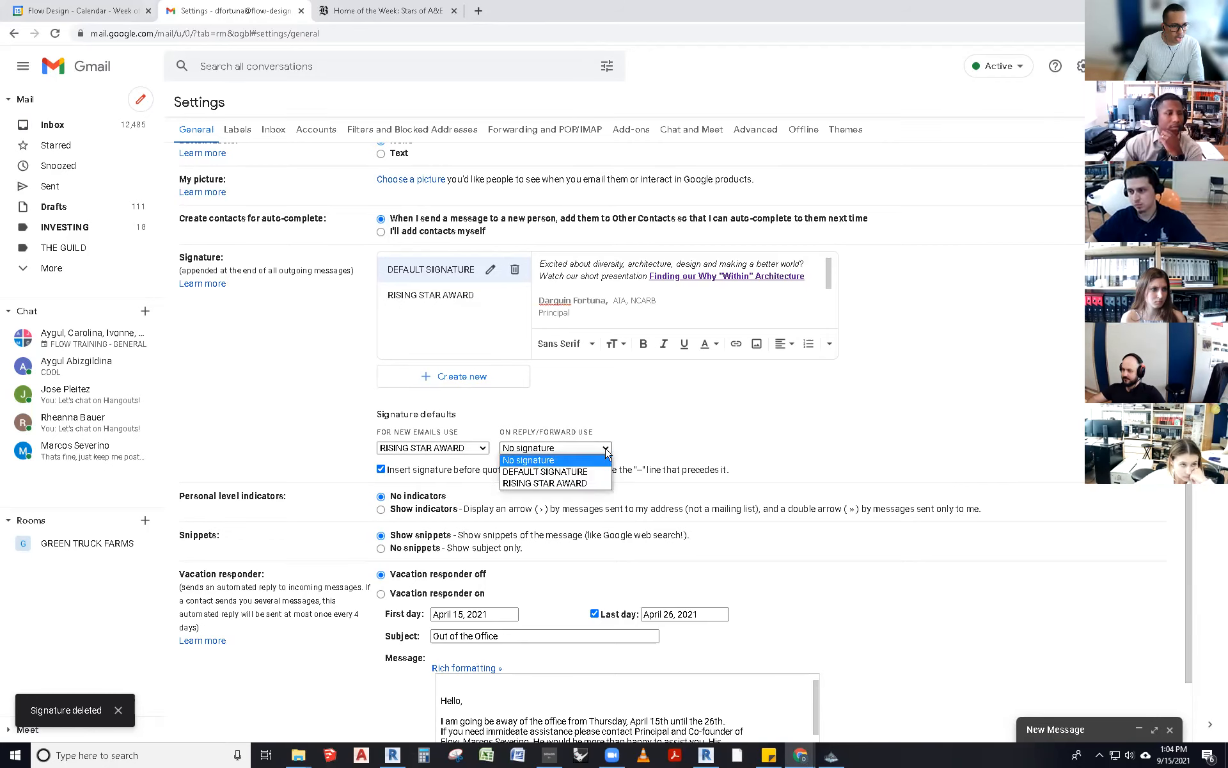
pyautogui.click(580, 486)
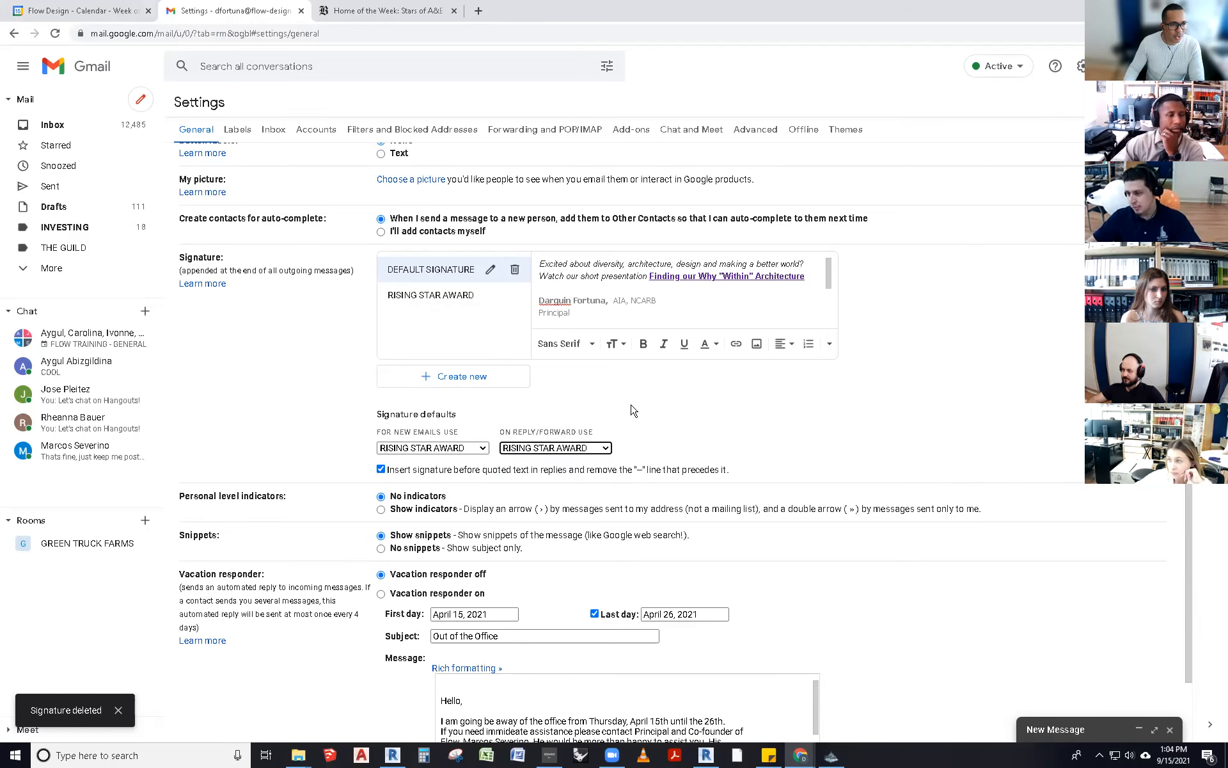
pyautogui.scroll(2, 631, 410)
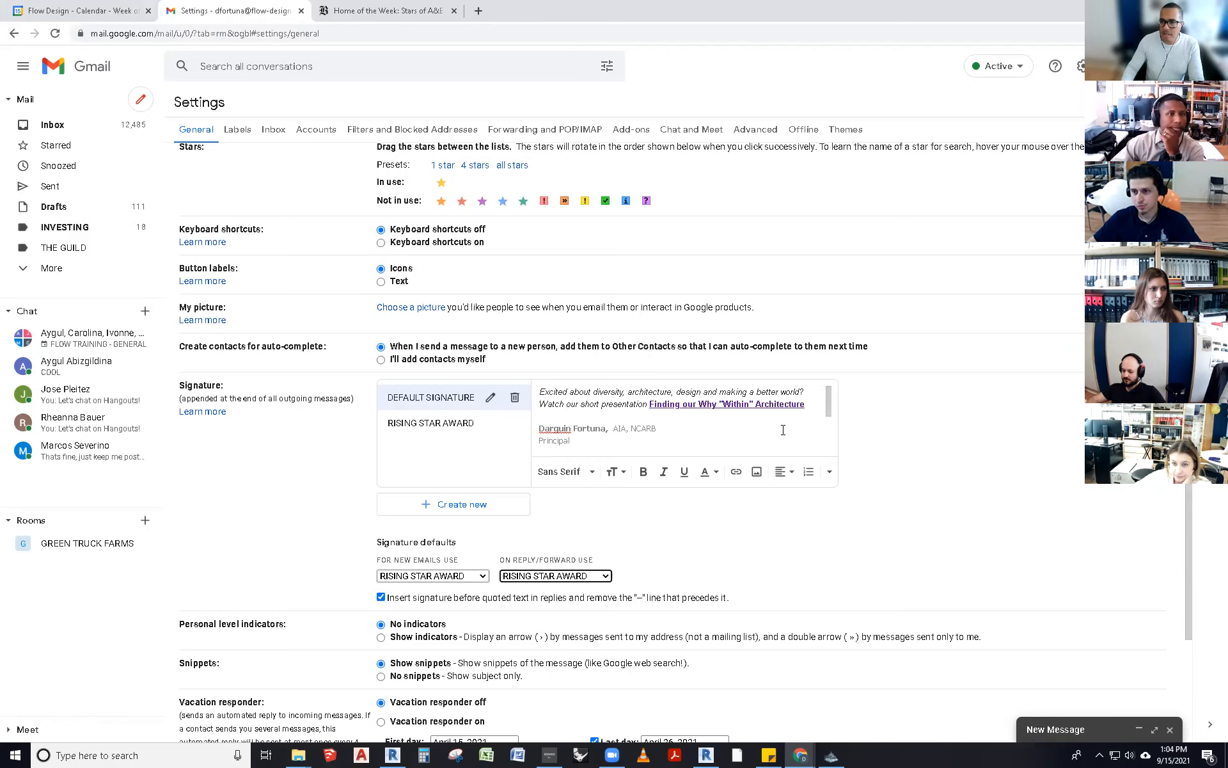
# - Replace the misspelled word in the vacation message with the 'immediate' suggestion
pyautogui.scroll(-5, 900, 526)
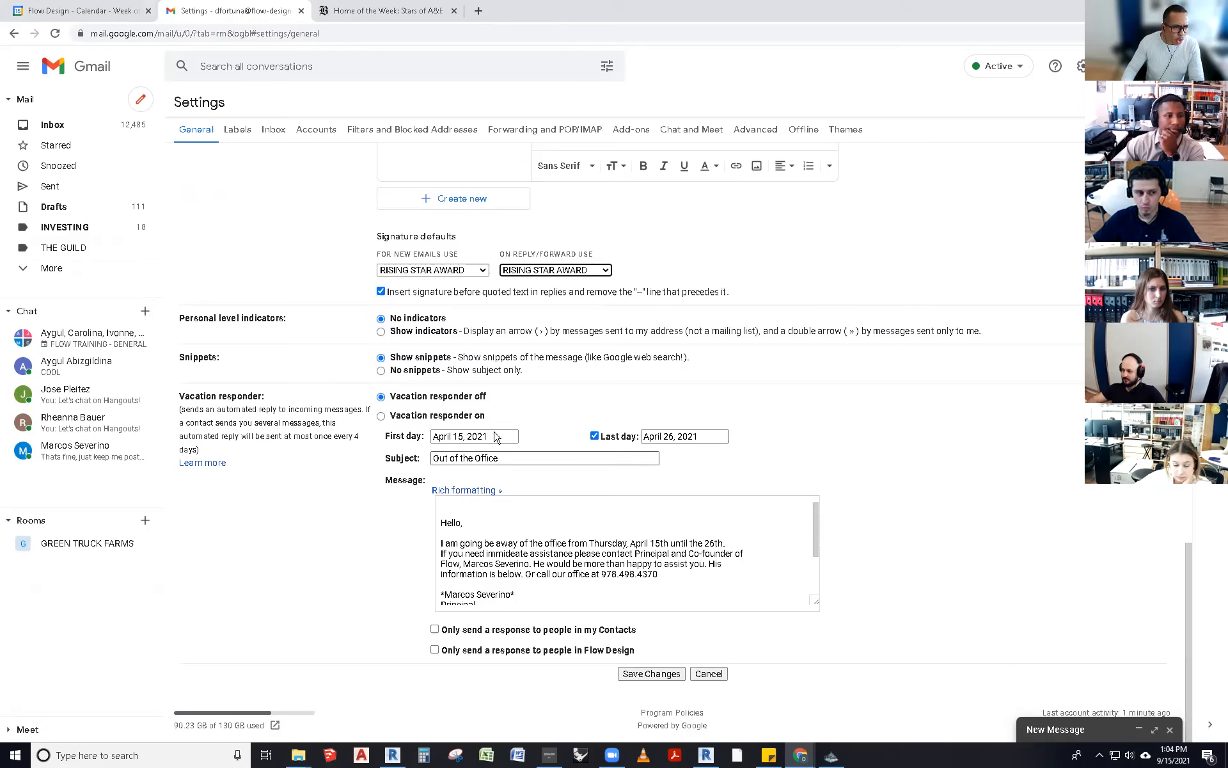
pyautogui.scroll(-2, 579, 537)
pyautogui.scroll(1, 579, 537)
pyautogui.scroll(-2, 578, 537)
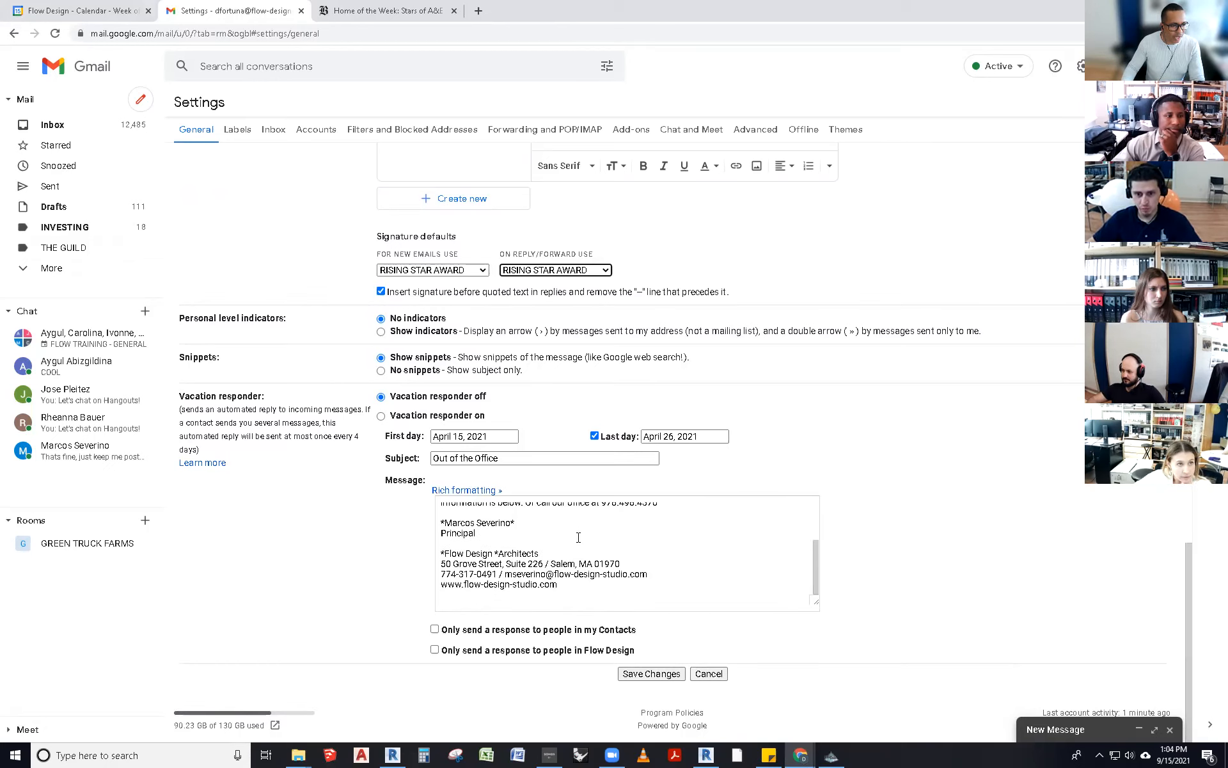
pyautogui.moveTo(516, 523); pyautogui.dragTo(466, 524)
pyautogui.click(502, 540)
pyautogui.scroll(1, 516, 547)
pyautogui.scroll(2, 516, 548)
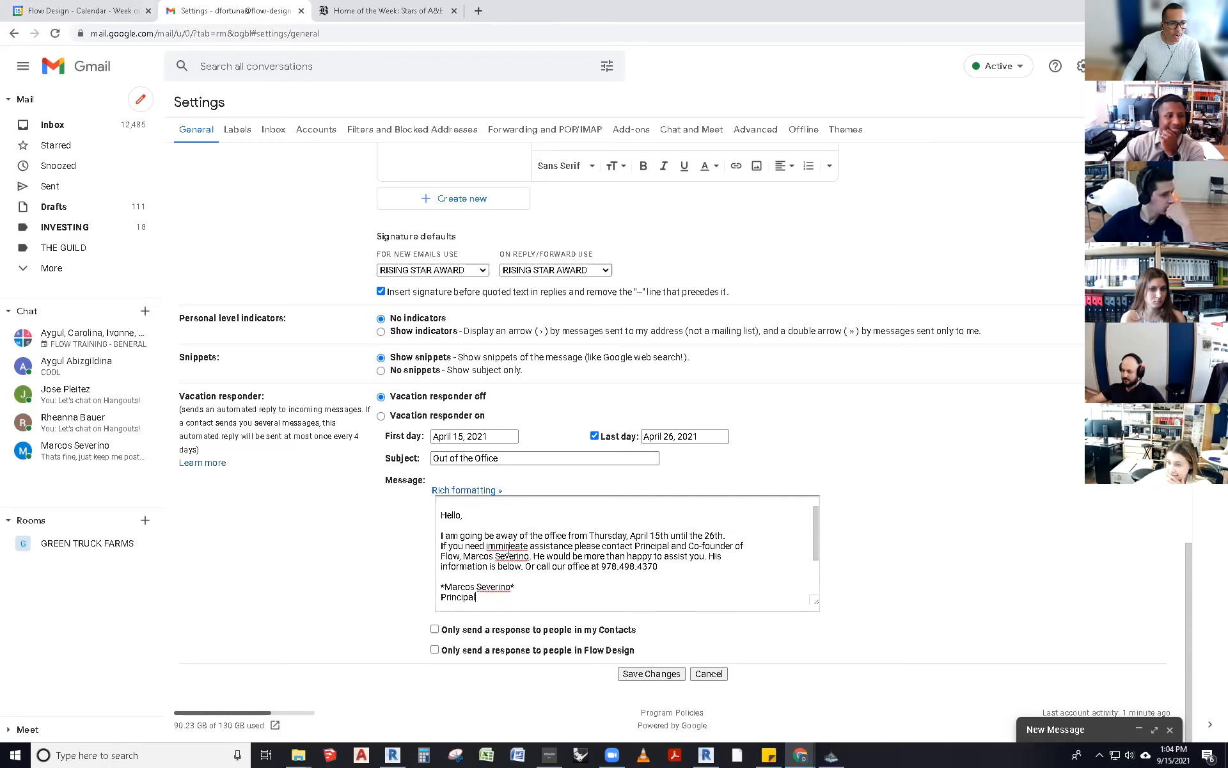
pyautogui.rightClick(499, 545)
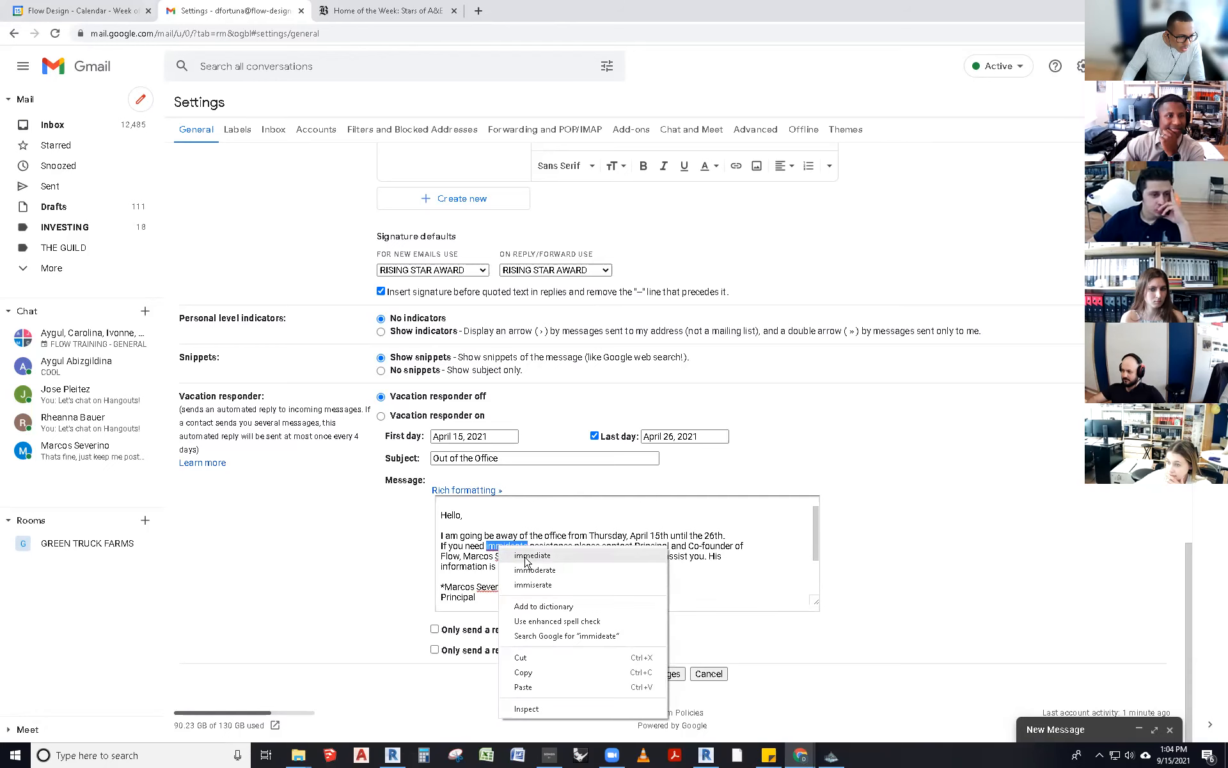
pyautogui.click(531, 554)
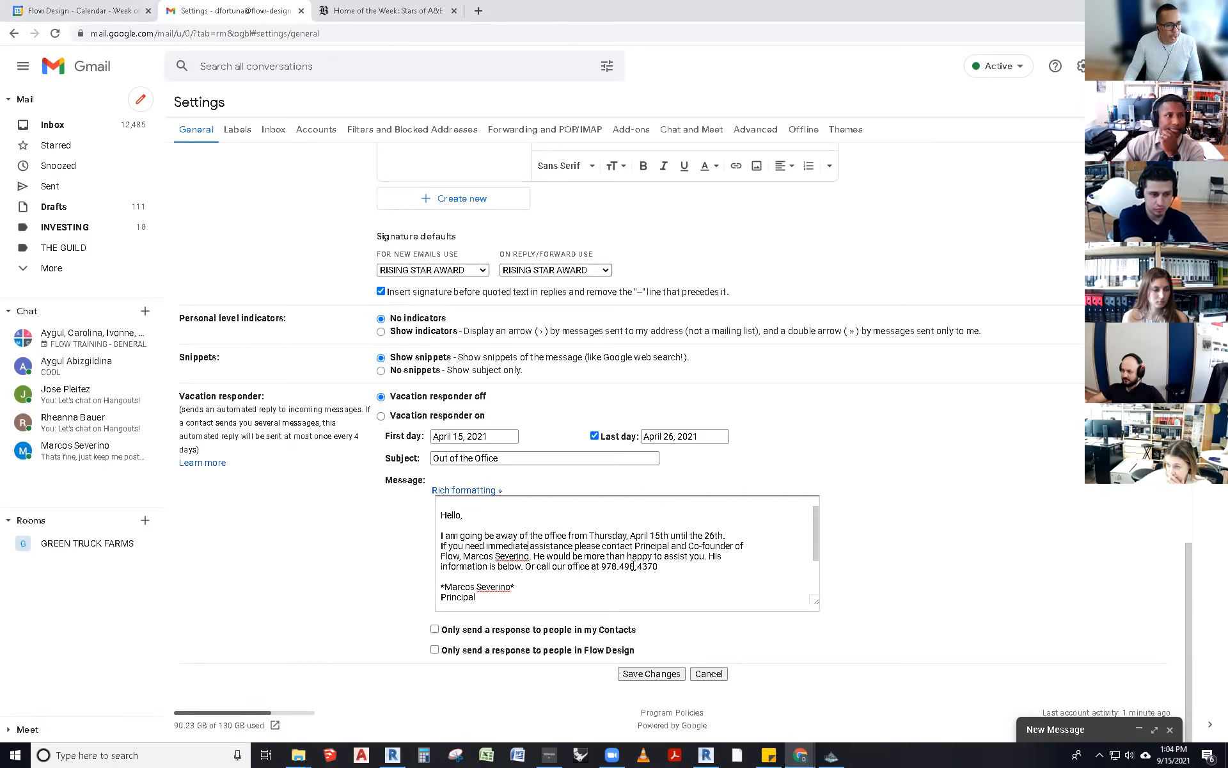
# - Review the office phone number phrase in the vacation responder message
pyautogui.moveTo(659, 566); pyautogui.dragTo(557, 565)
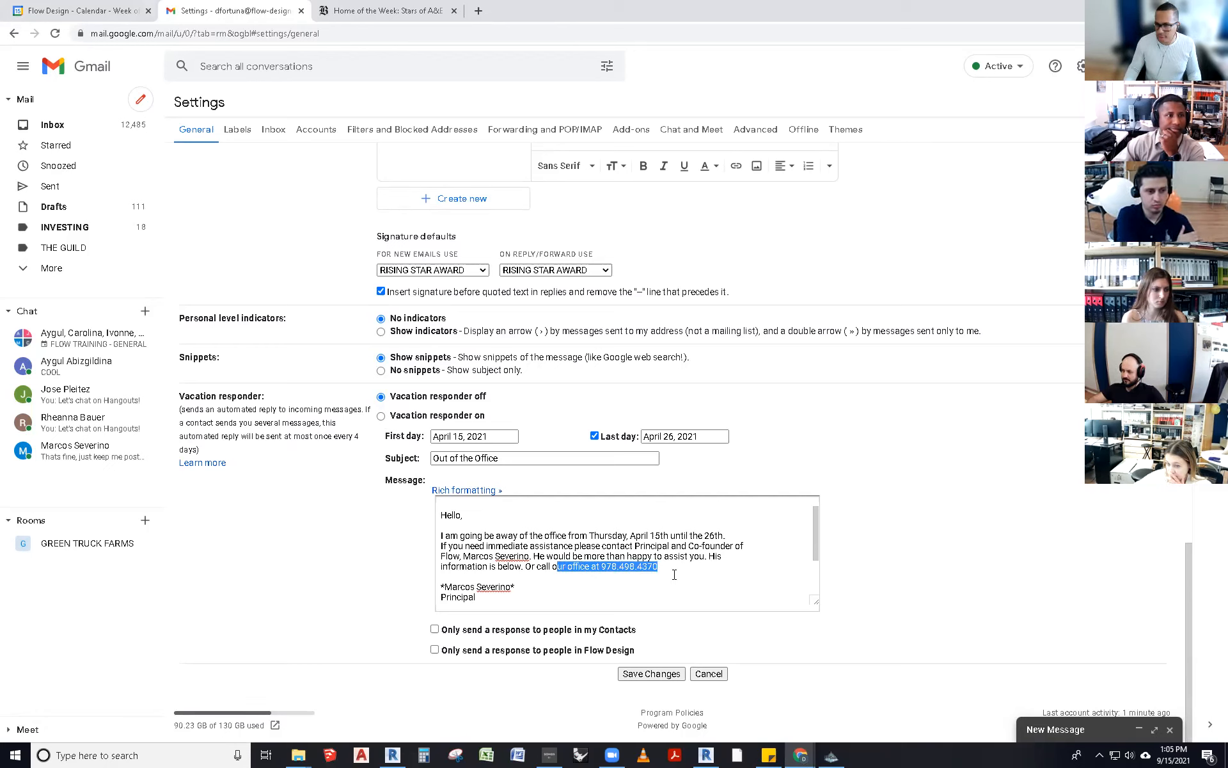
pyautogui.scroll(-2, 675, 575)
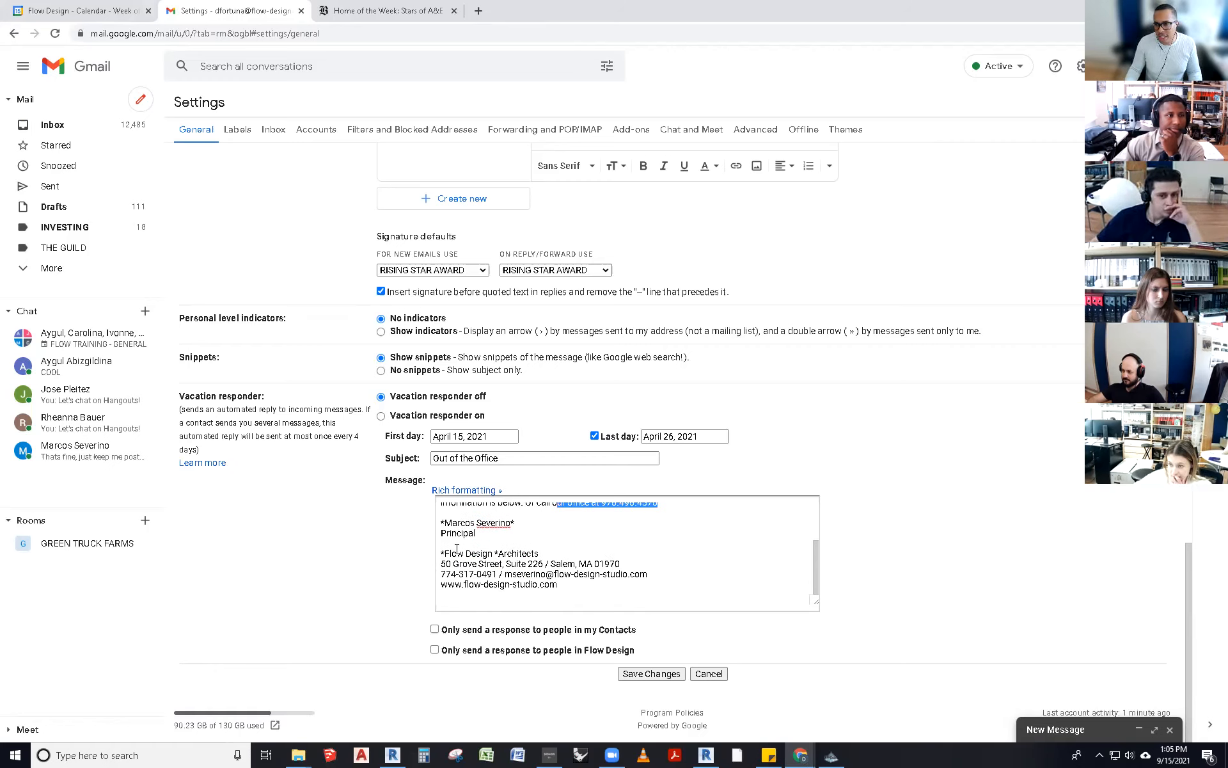
pyautogui.click(485, 564)
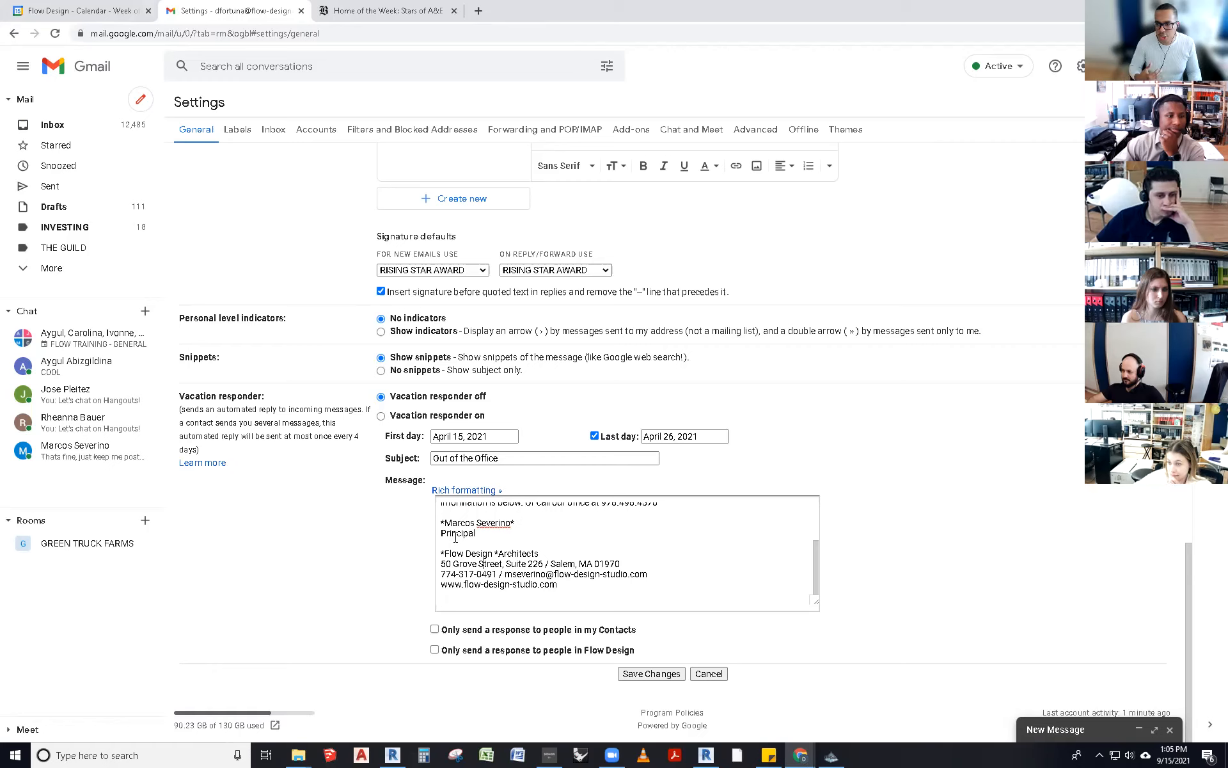
# - Turn the vacation responder on and check its September 15 to September 22, 2021 dates
pyautogui.click(381, 415)
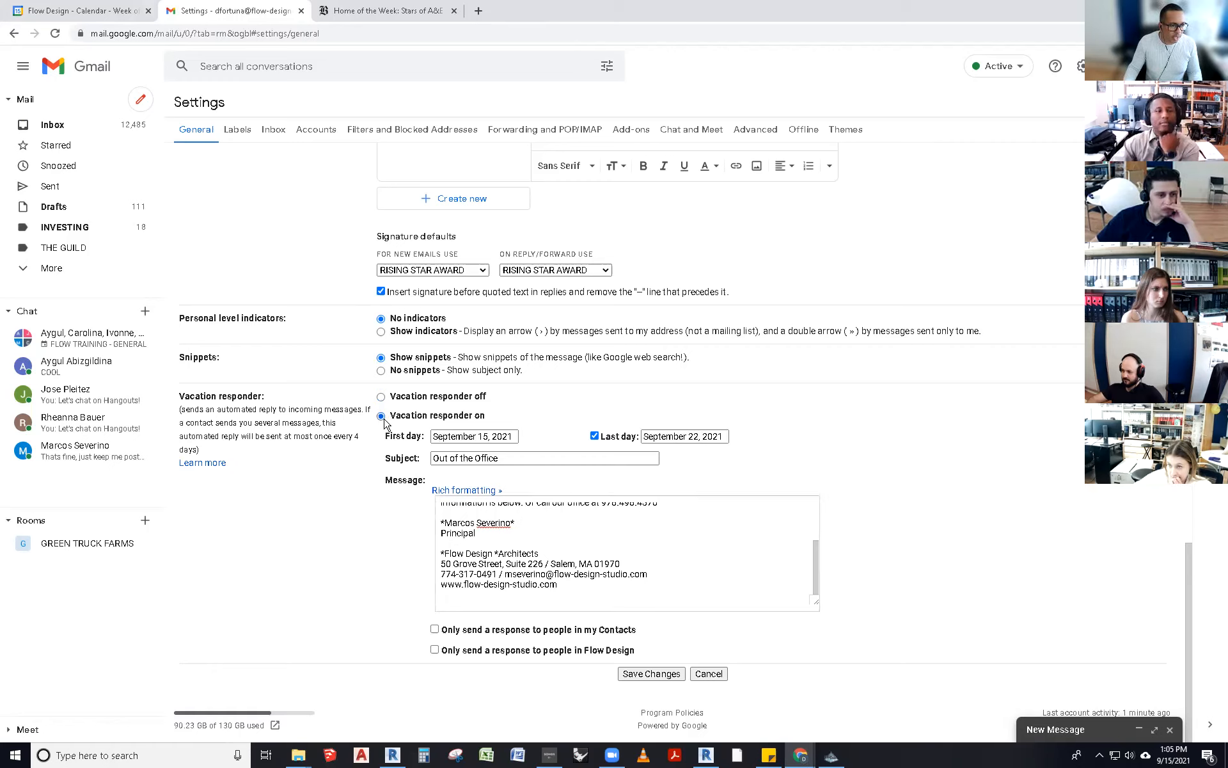
pyautogui.click(504, 441)
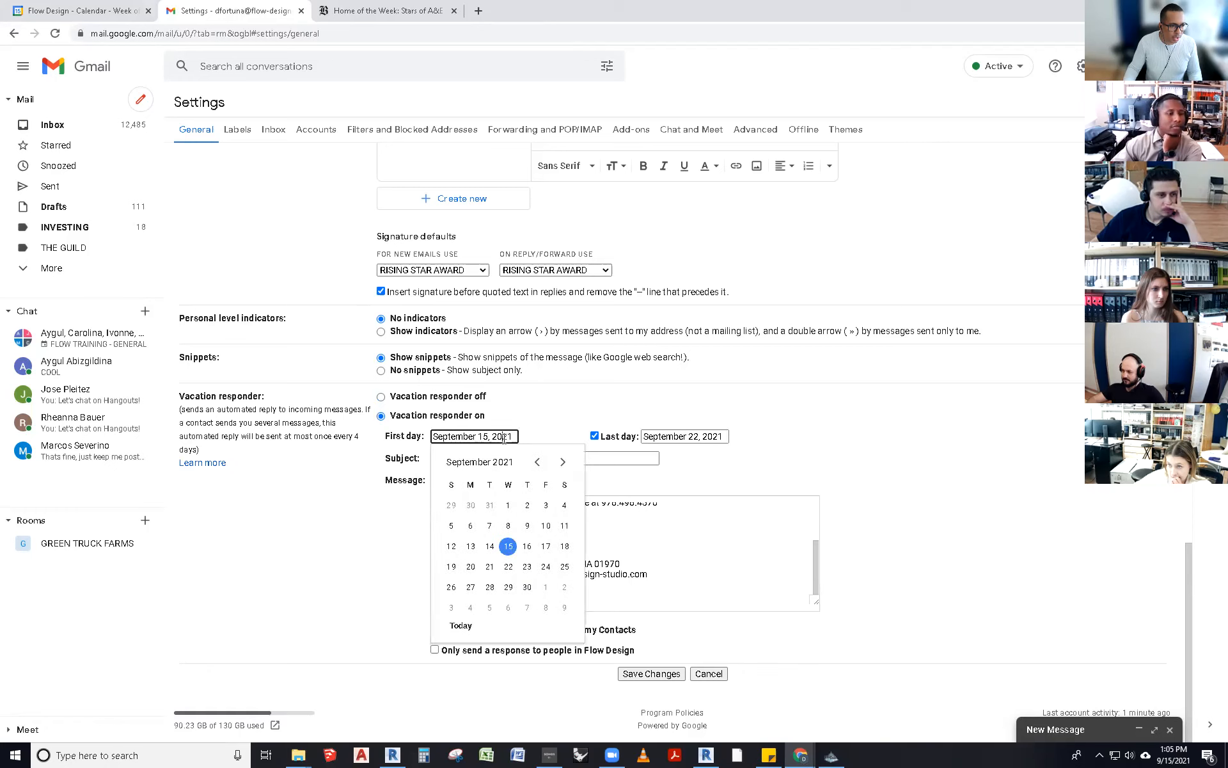
pyautogui.click(699, 435)
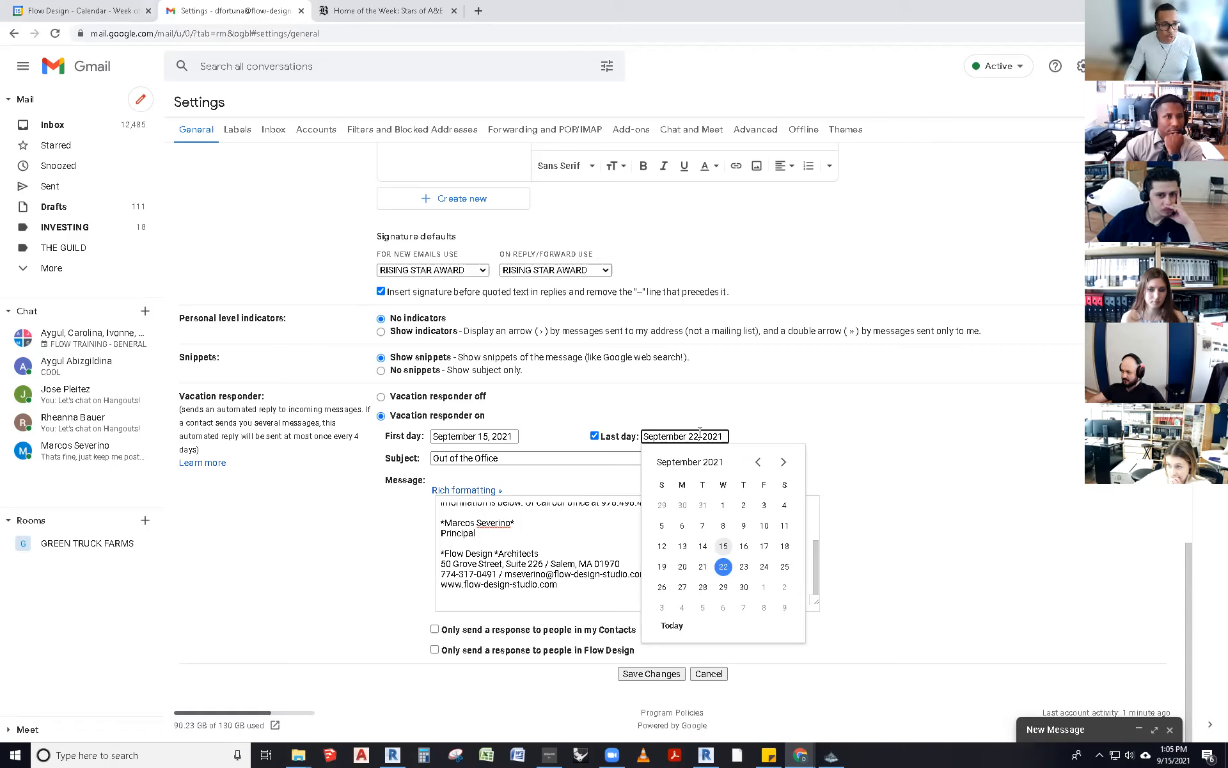
pyautogui.click(591, 424)
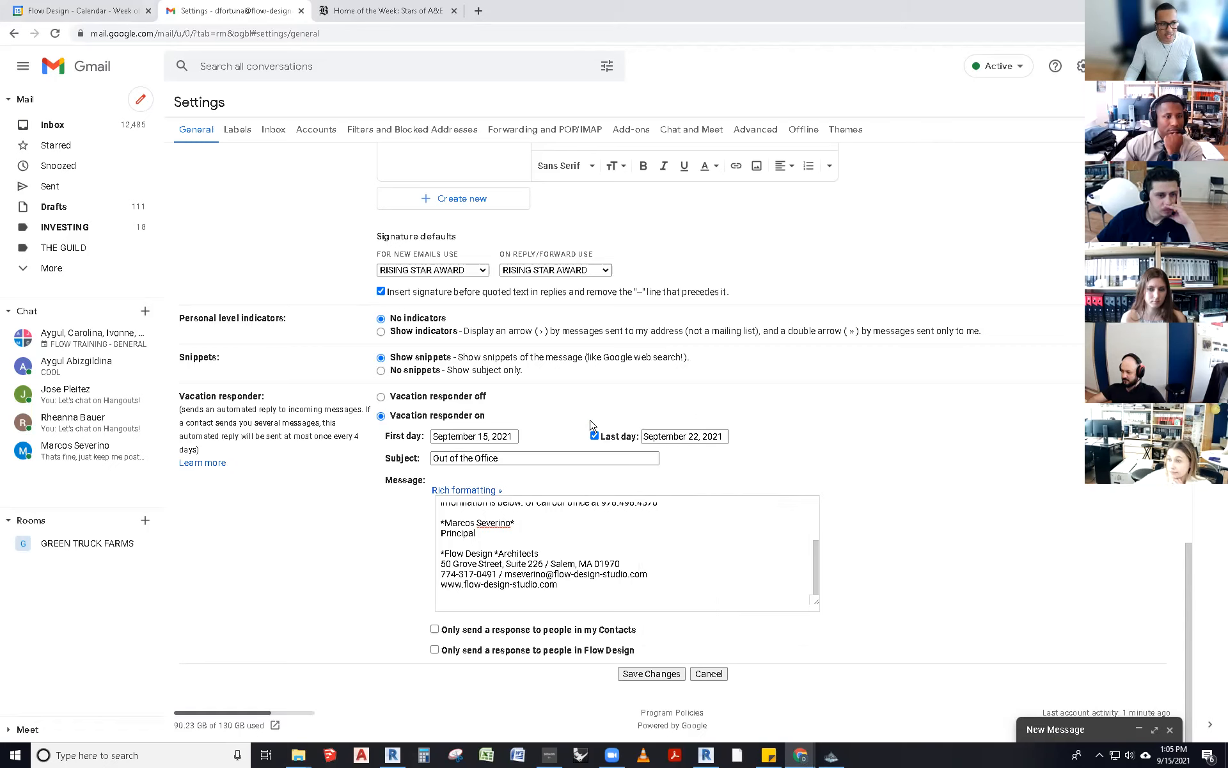
# - Save the vacation responder switched off, then minimize the Chrome window
pyautogui.click(381, 397)
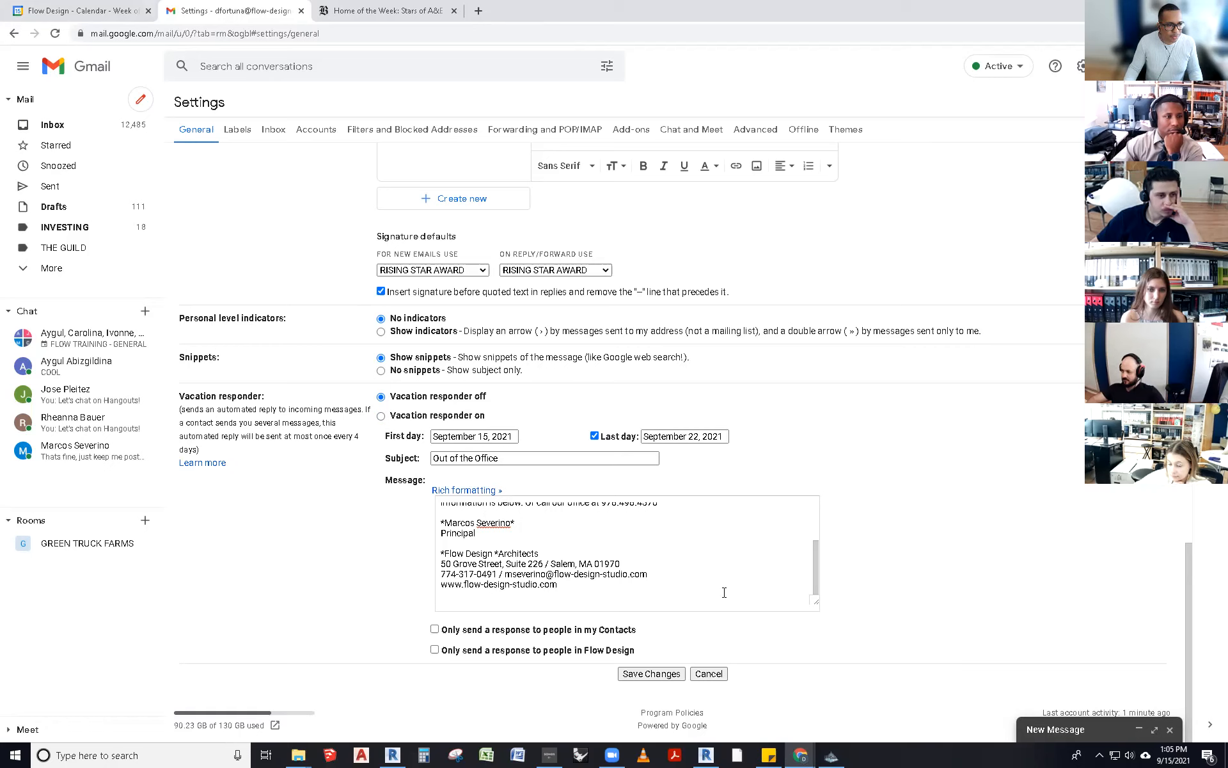
pyautogui.moveTo(816, 555); pyautogui.dragTo(817, 515)
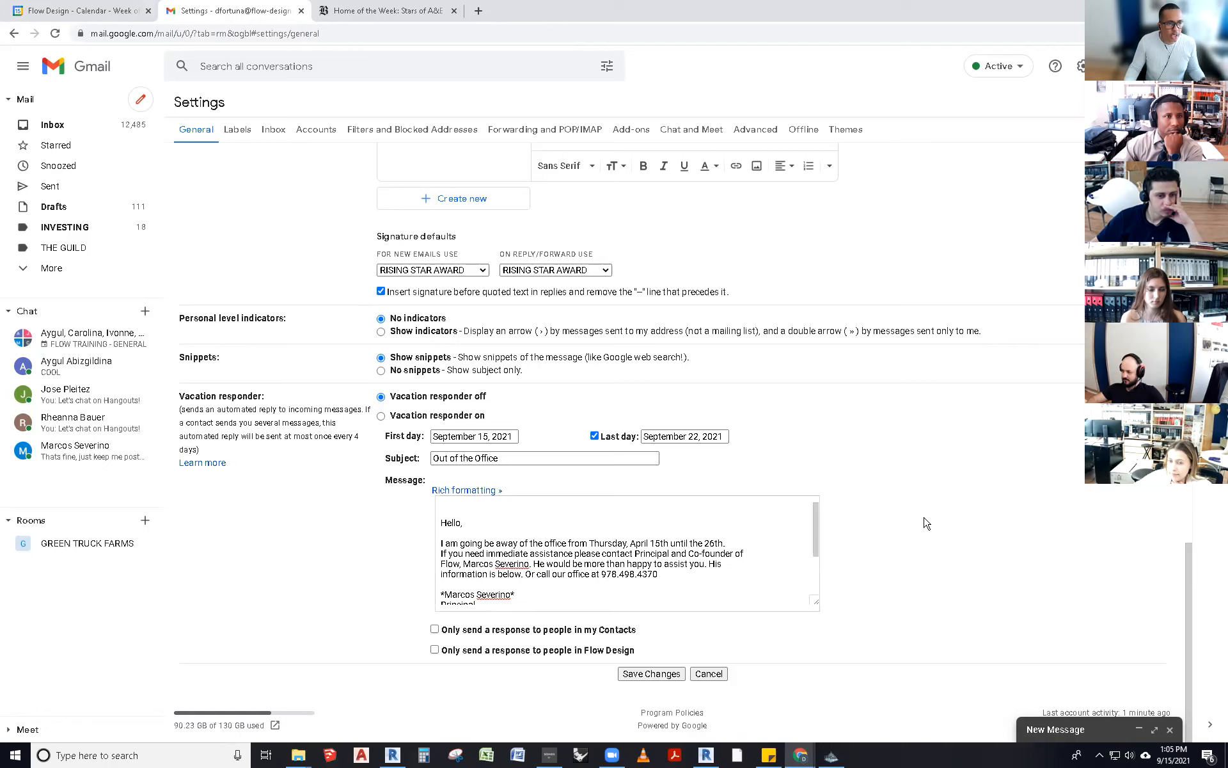
pyautogui.click(639, 677)
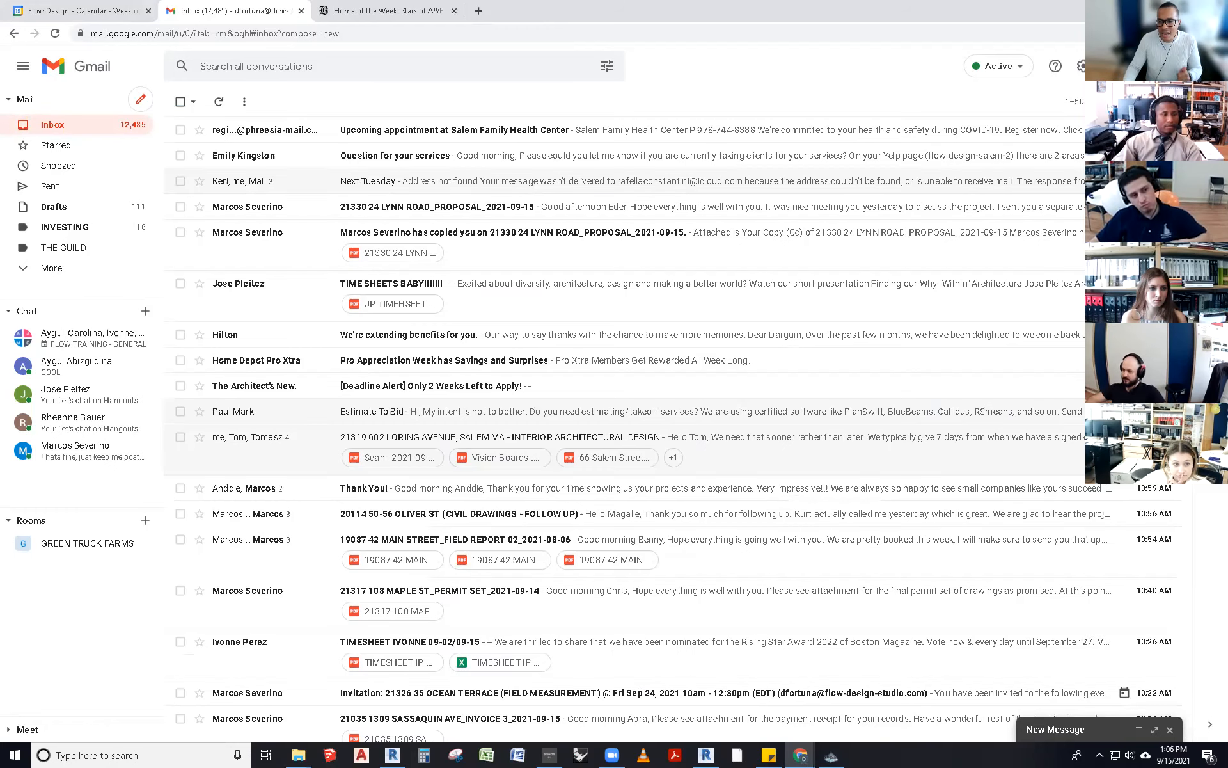
pyautogui.click(1152, 9)
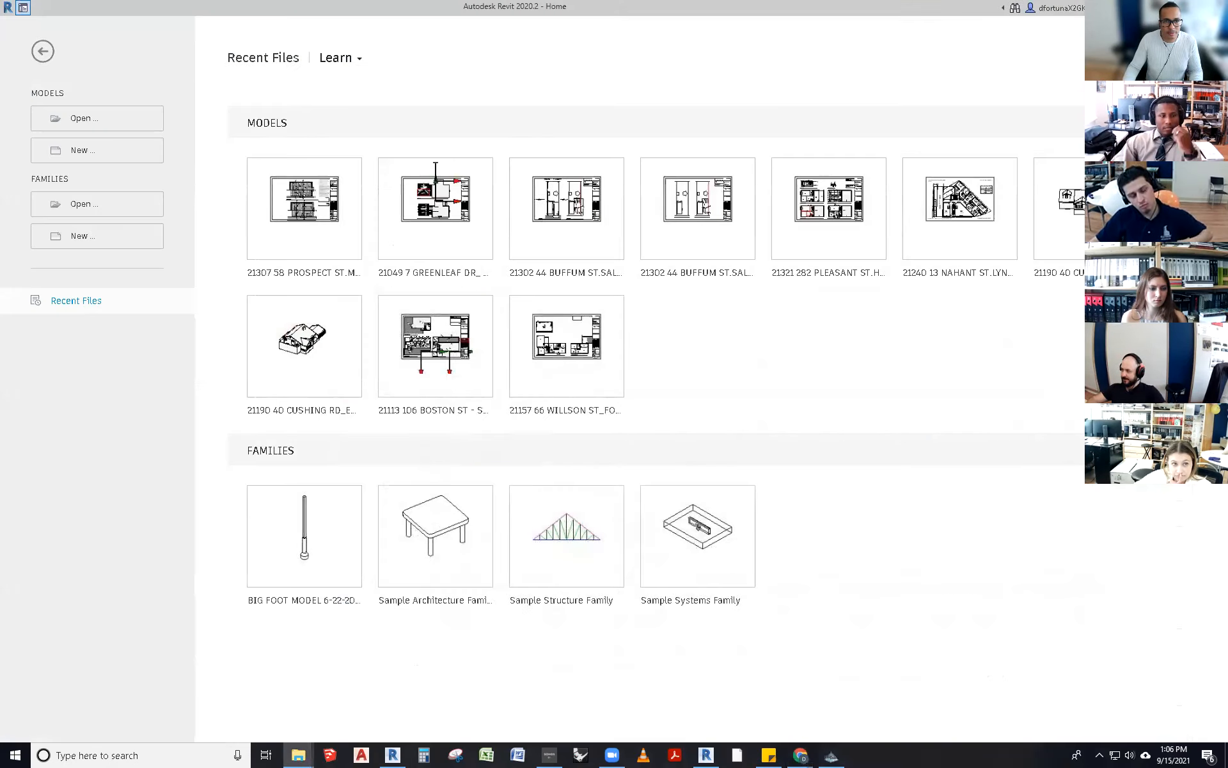
# - Minimize the Revit home screen and bring the Gmail inbox window back to the front
pyautogui.click(1152, 8)
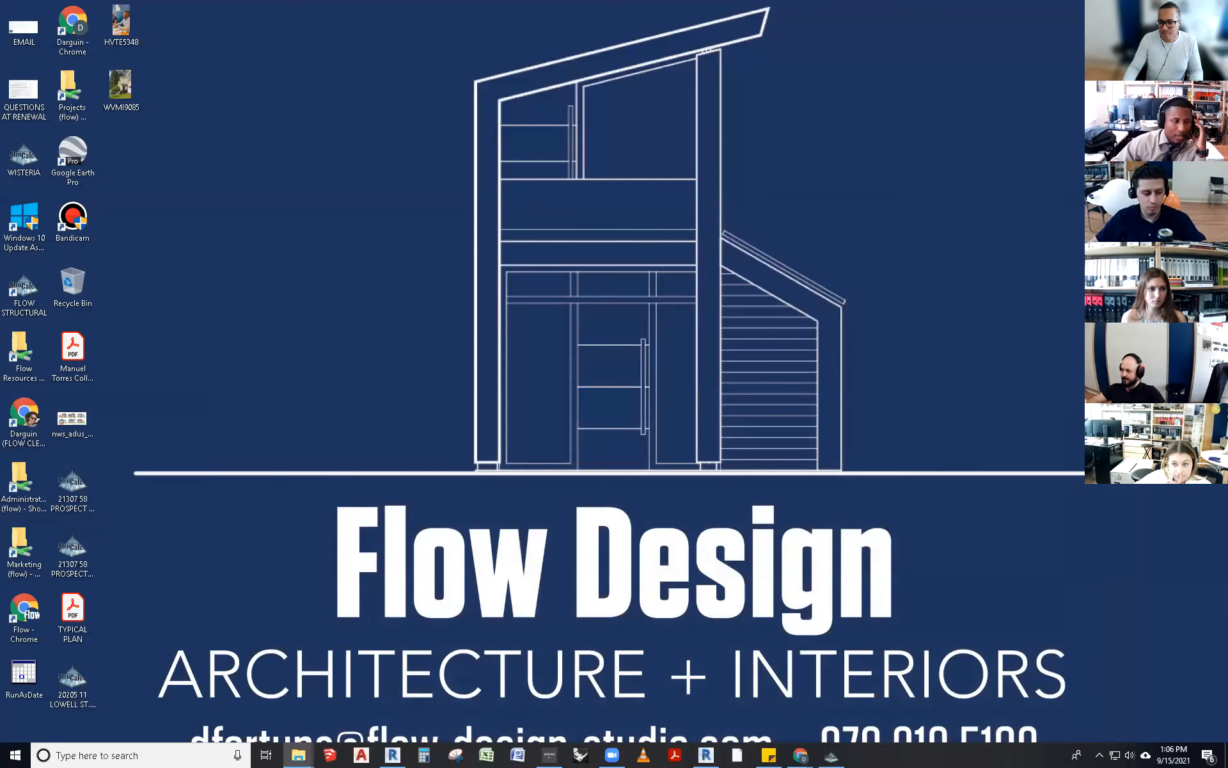
pyautogui.moveTo(801, 755)
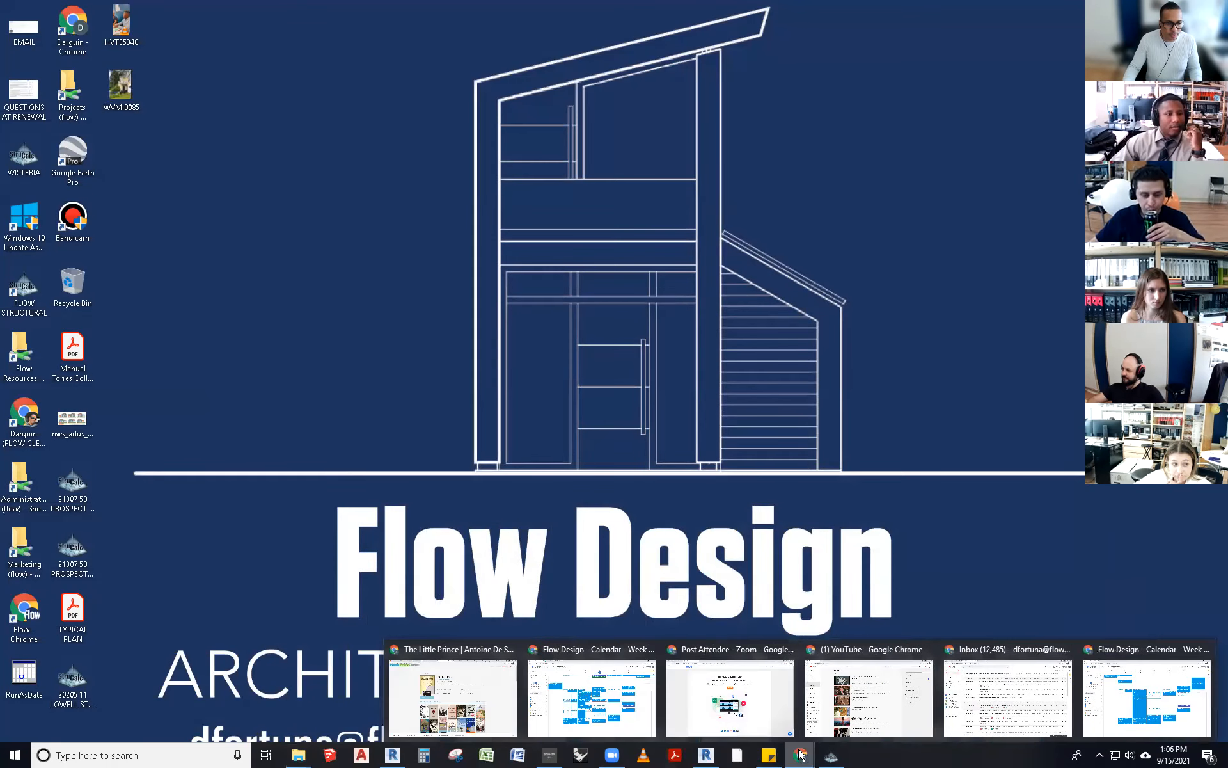
pyautogui.click(1049, 701)
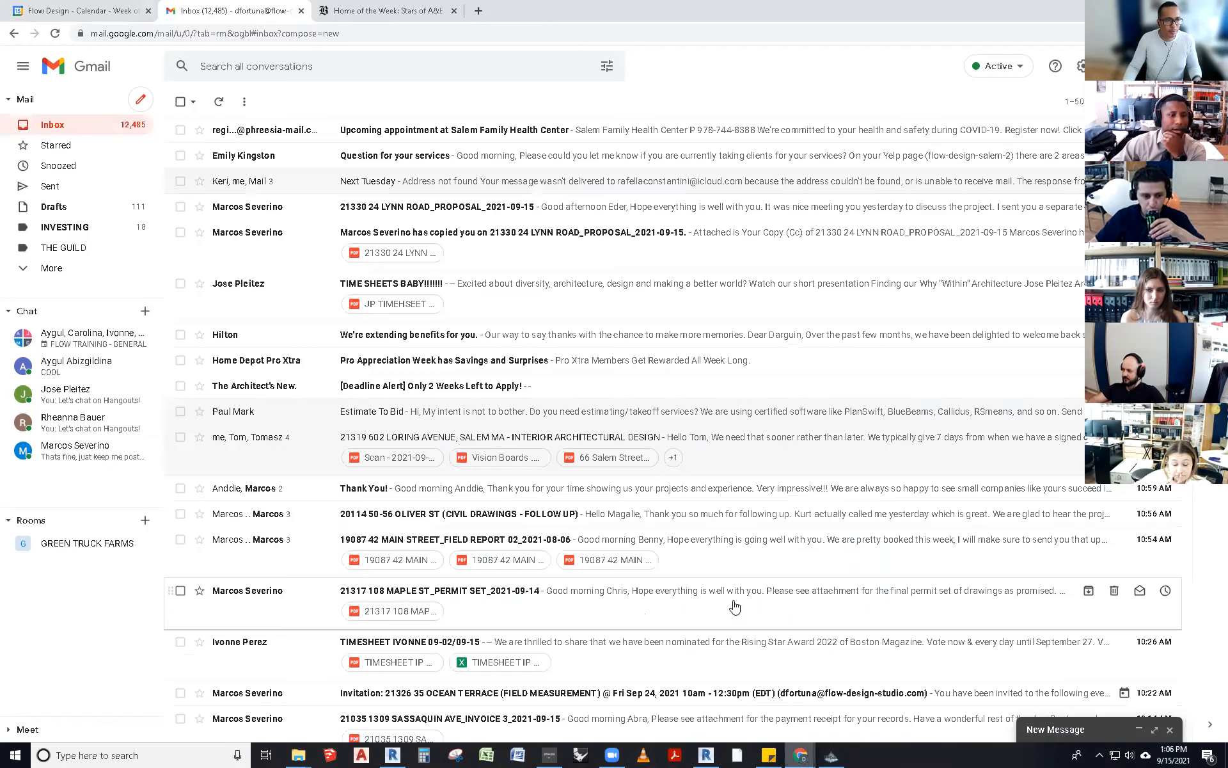
pyautogui.click(142, 102)
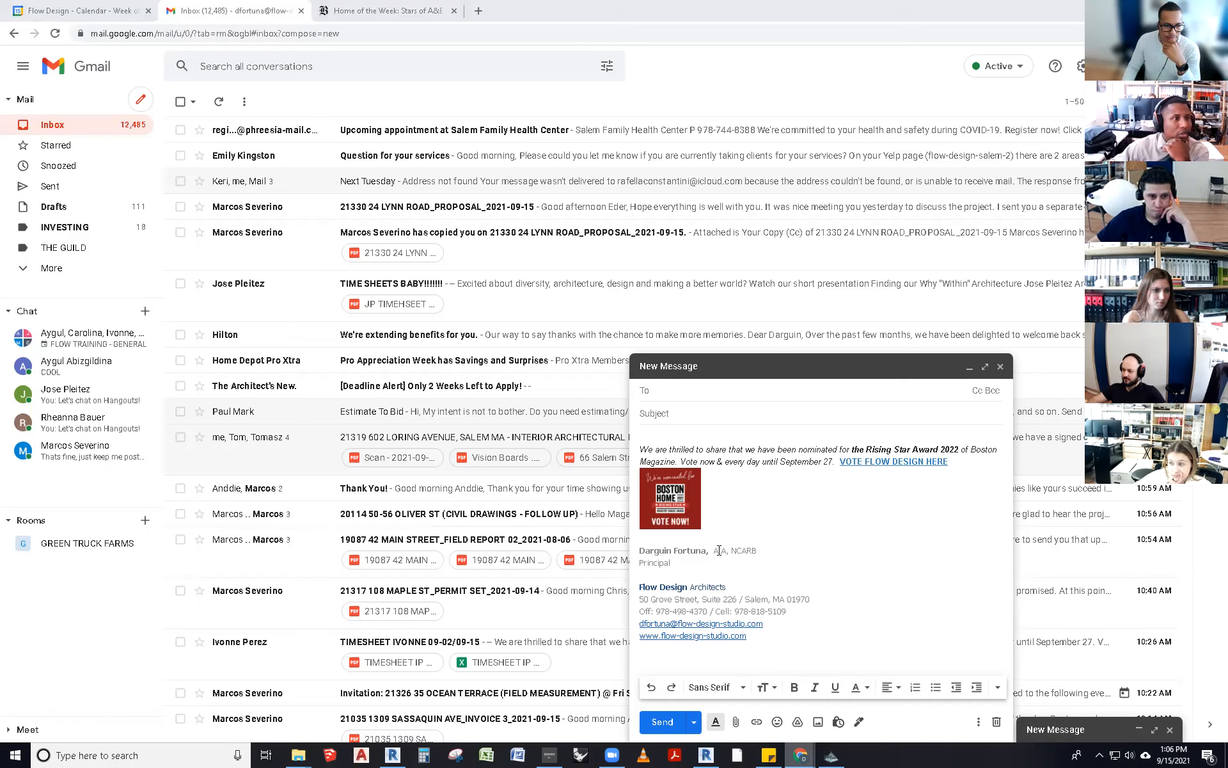
pyautogui.doubleClick(668, 563)
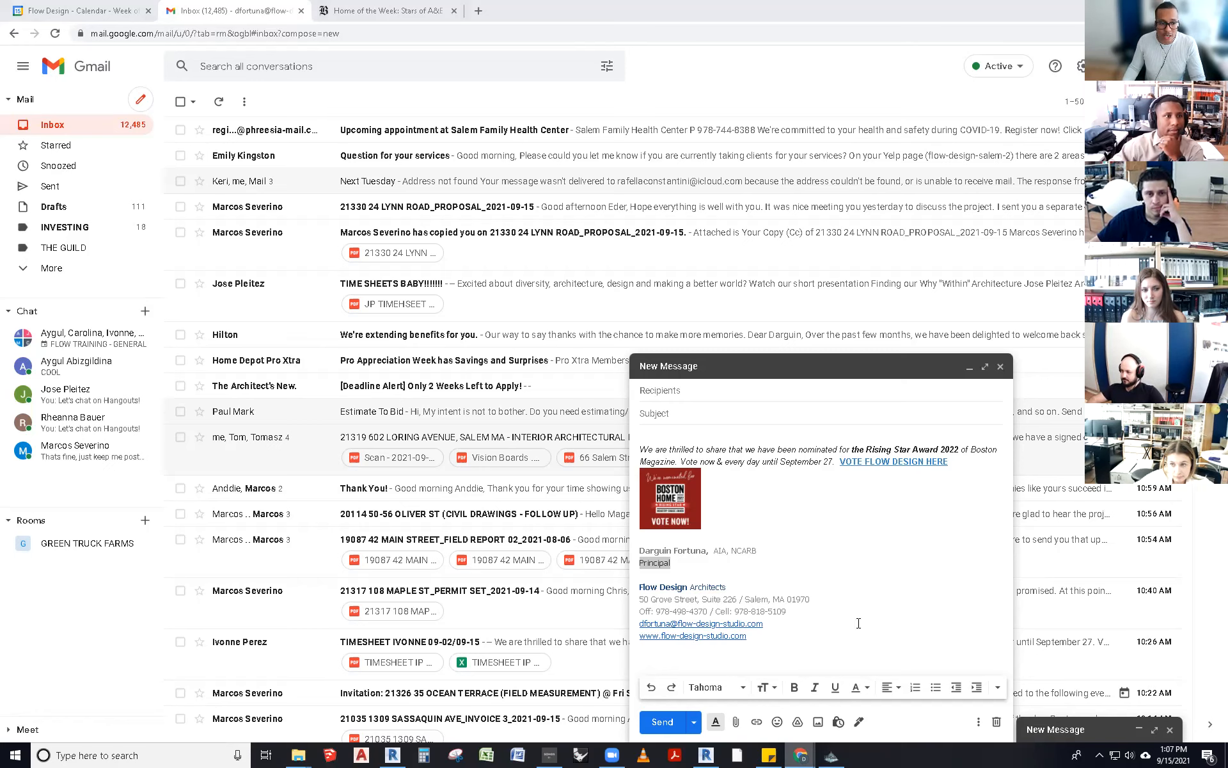
pyautogui.moveTo(758, 551); pyautogui.dragTo(734, 554)
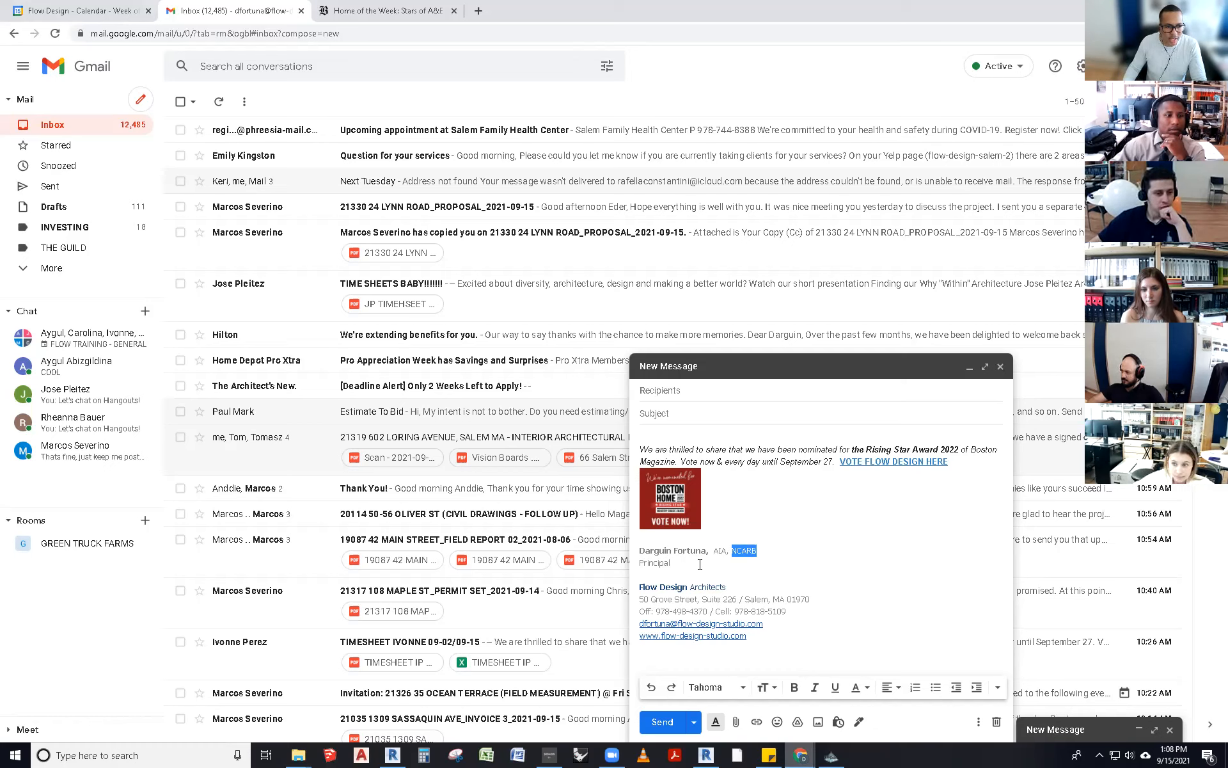
pyautogui.moveTo(709, 553); pyautogui.dragTo(666, 553)
pyautogui.moveTo(758, 551); pyautogui.dragTo(639, 564)
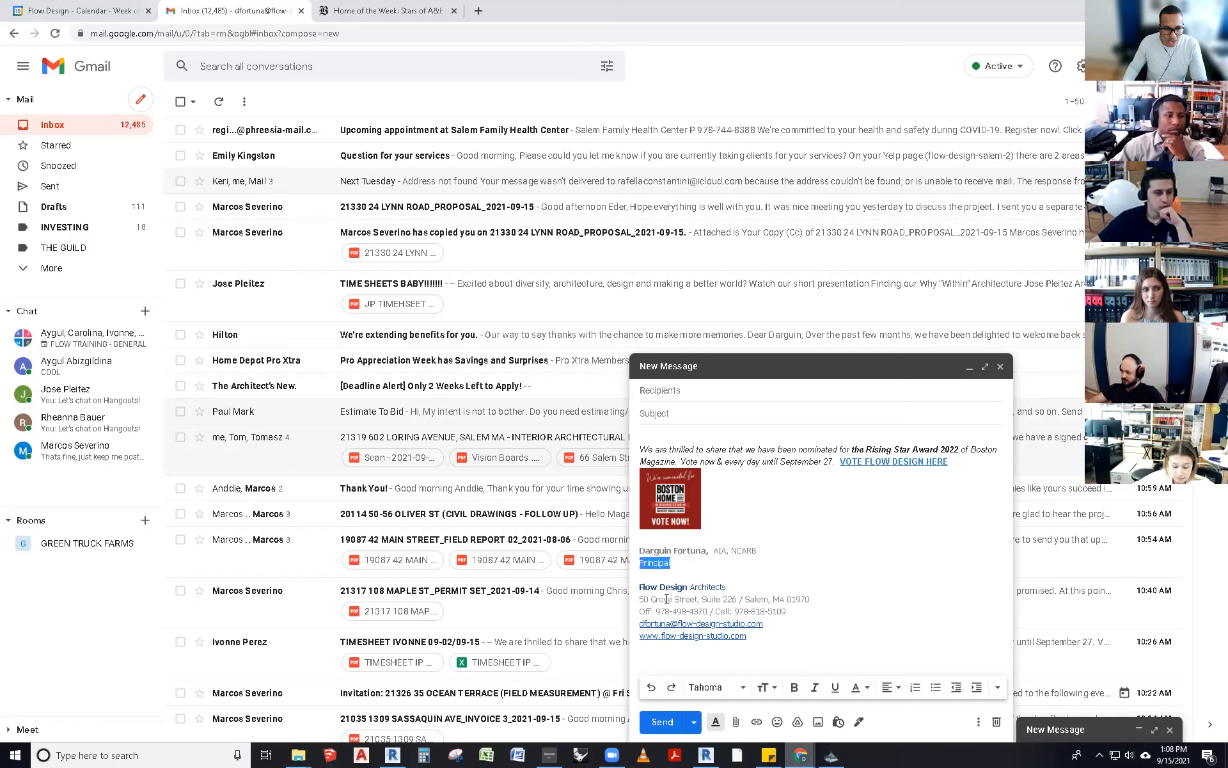
pyautogui.moveTo(716, 611); pyautogui.dragTo(694, 611)
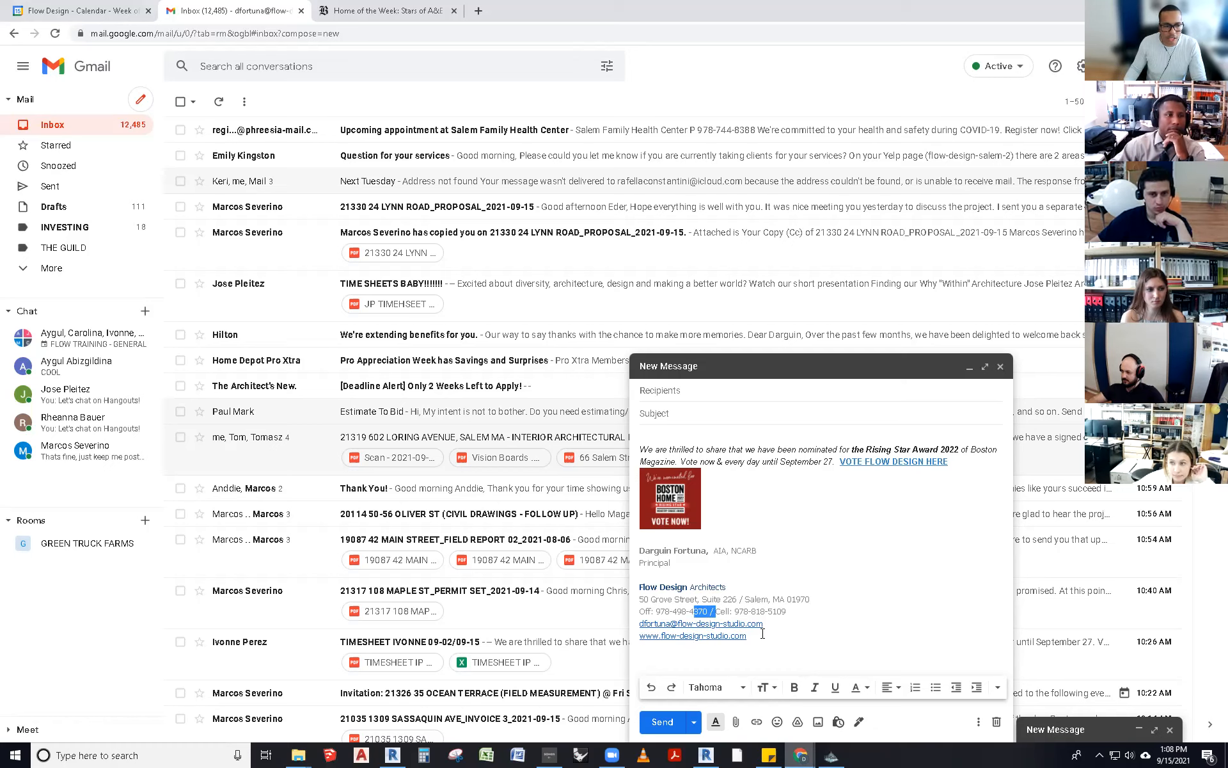
pyautogui.click(666, 615)
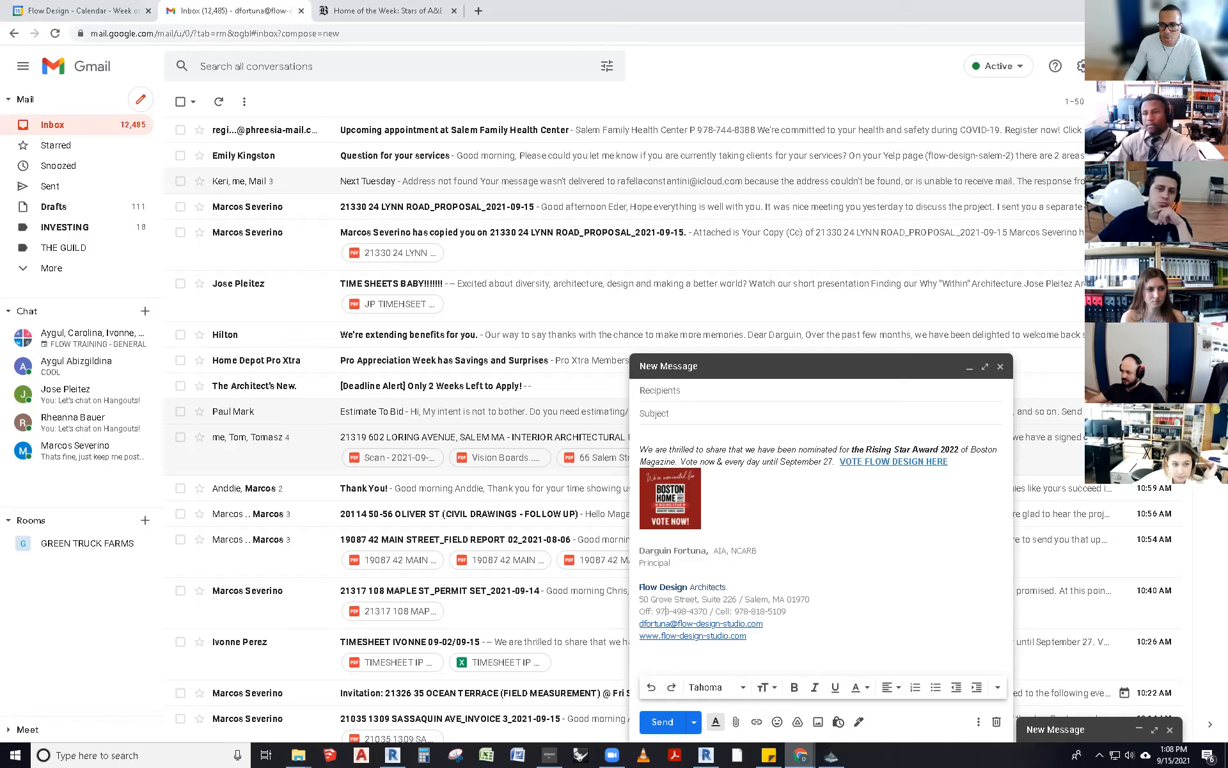